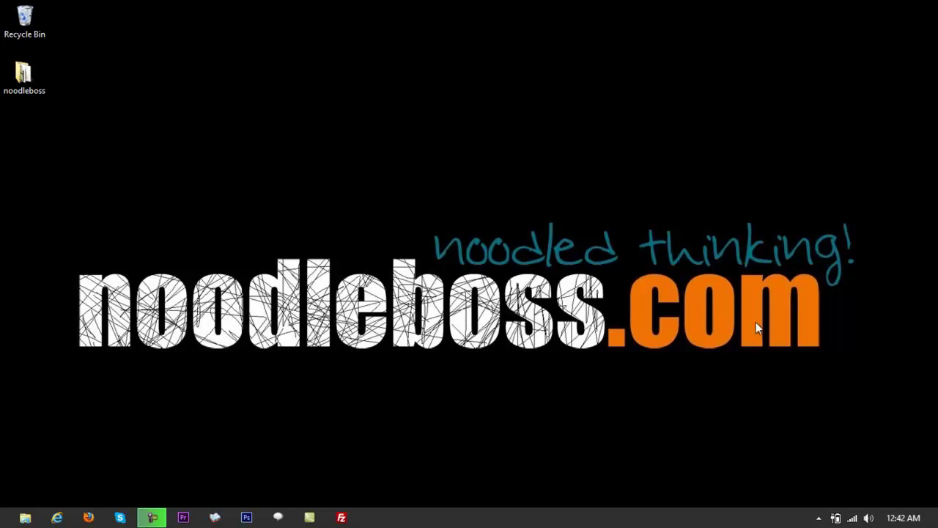
Open the Windows 8 Start screen from the bottom-left corner
left_click(2, 519)
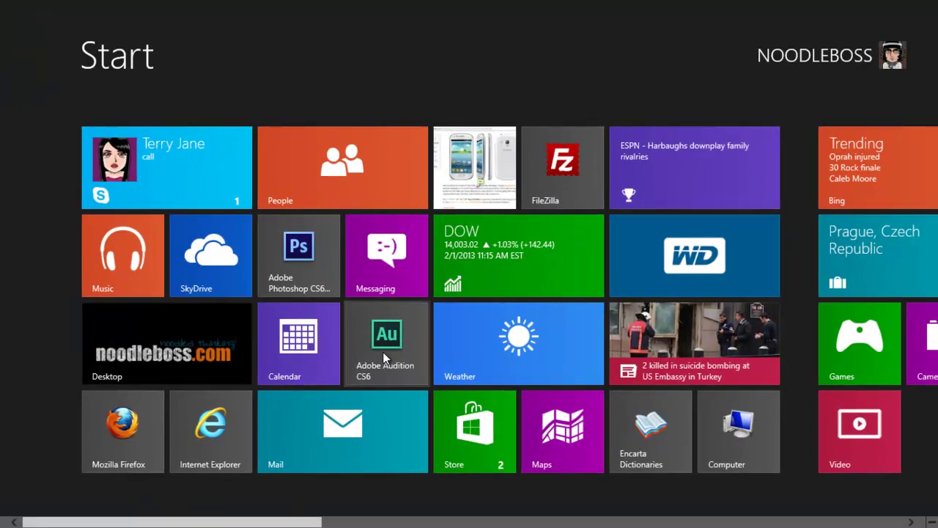
Launch Adobe Audition CS6 and browse its Edit, Effects and Multitrack menus without choosing anything
left_click(382, 351)
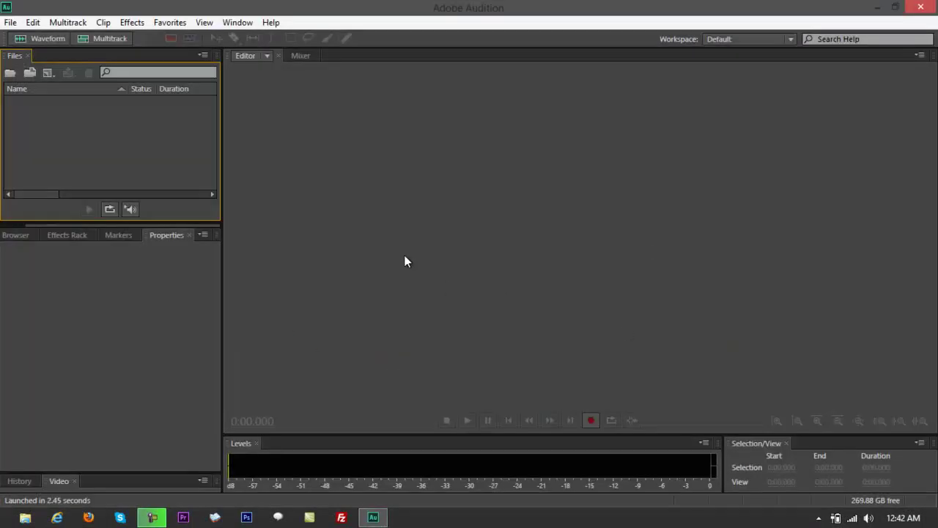
left_click(57, 24)
mouse_move(44, 28)
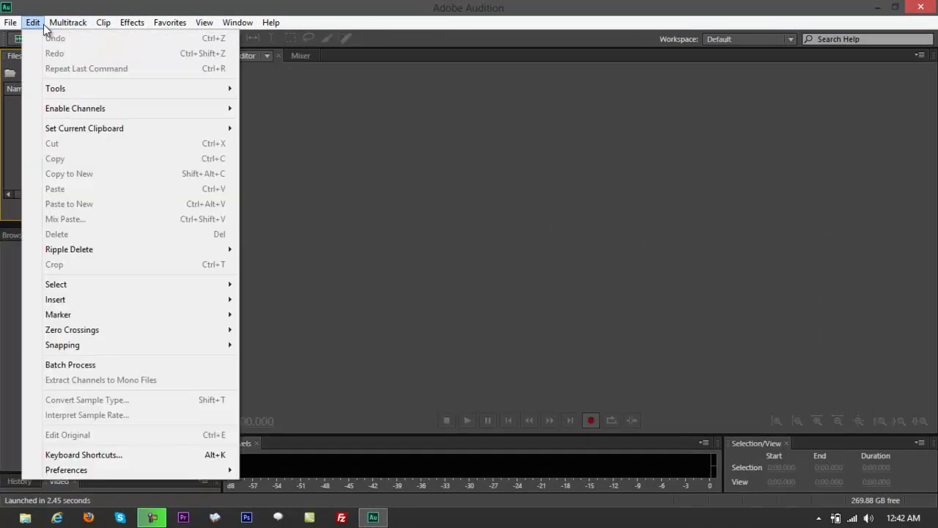
mouse_move(122, 24)
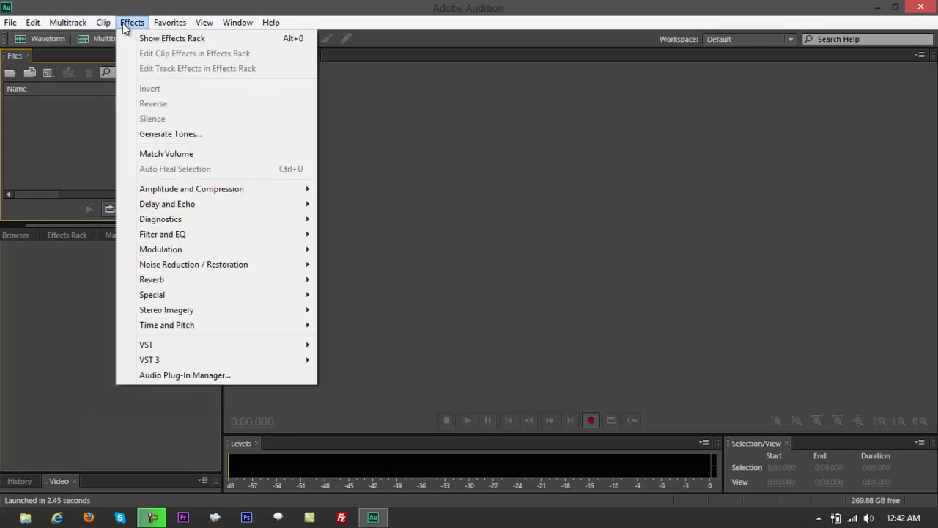
mouse_move(80, 27)
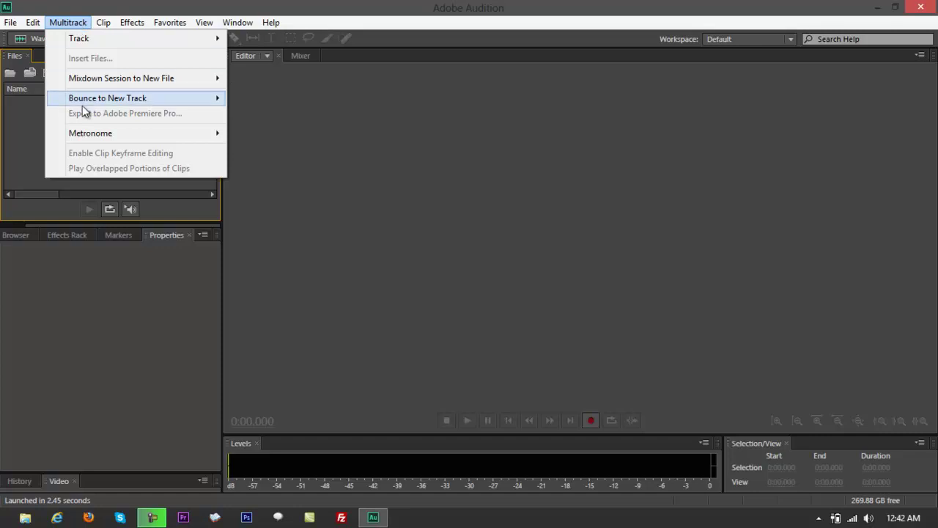
mouse_move(88, 140)
mouse_move(87, 99)
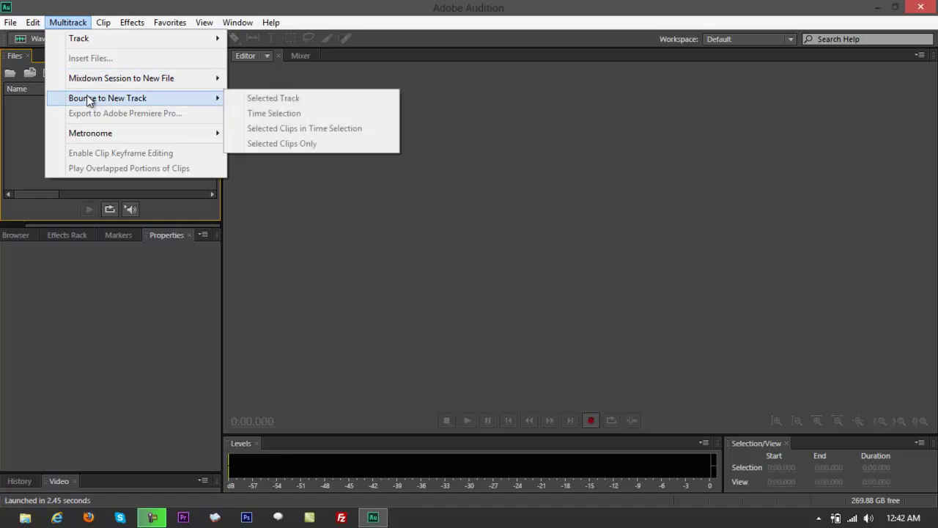
left_click(510, 265)
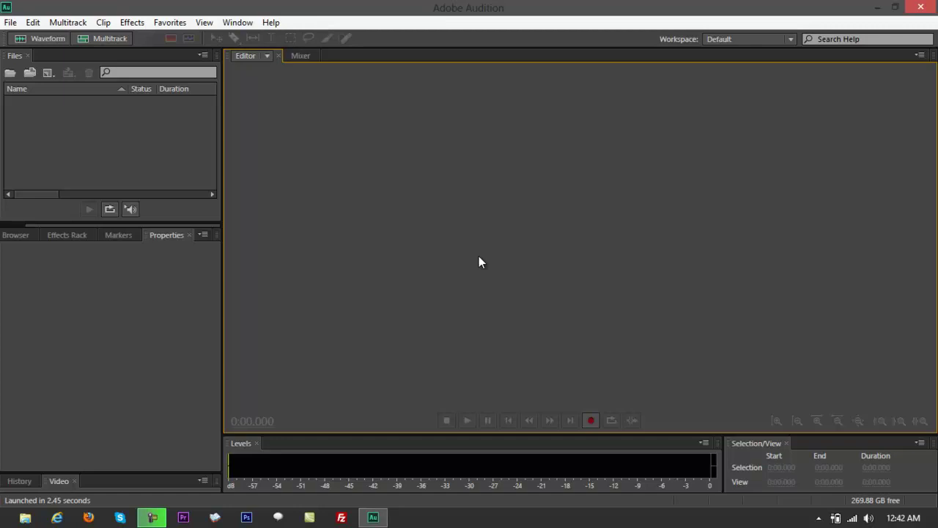
Create a new audio file named SAMPLEMETRONOMETEST and record an 11.238-second voice take
left_click(592, 419)
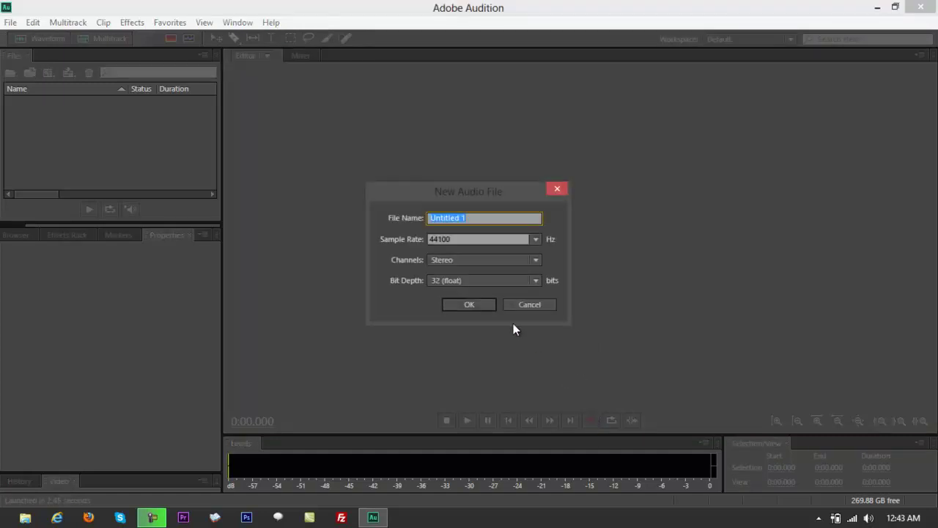
type("SAMPLE")
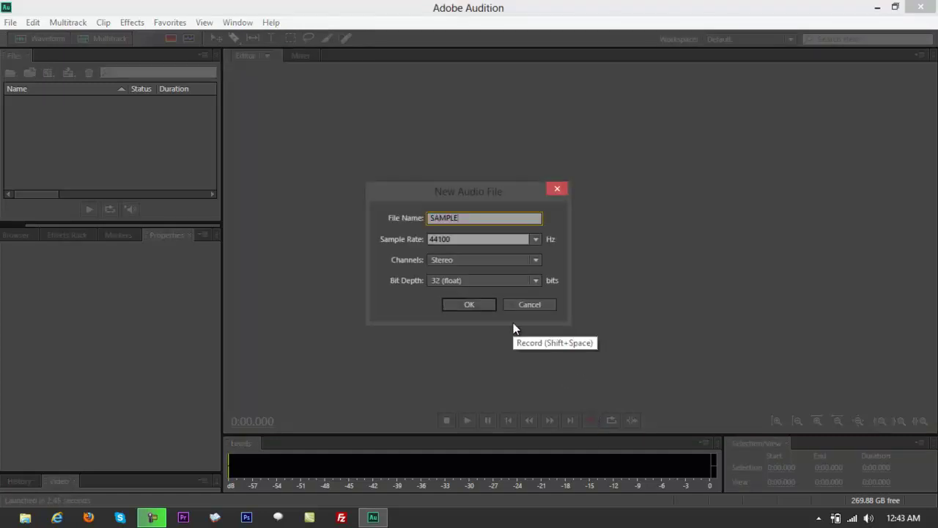
type("METRONOMETEST")
left_click(469, 304)
key("shift+space")
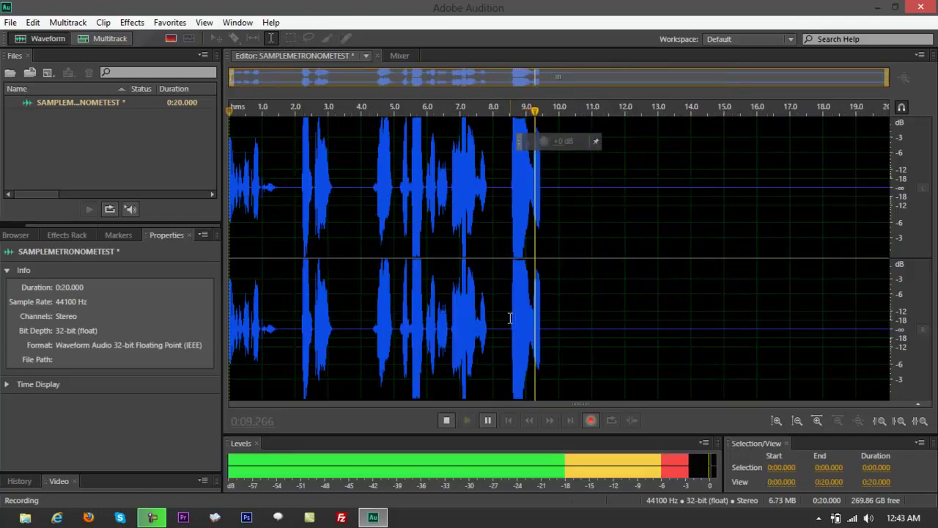
key("space")
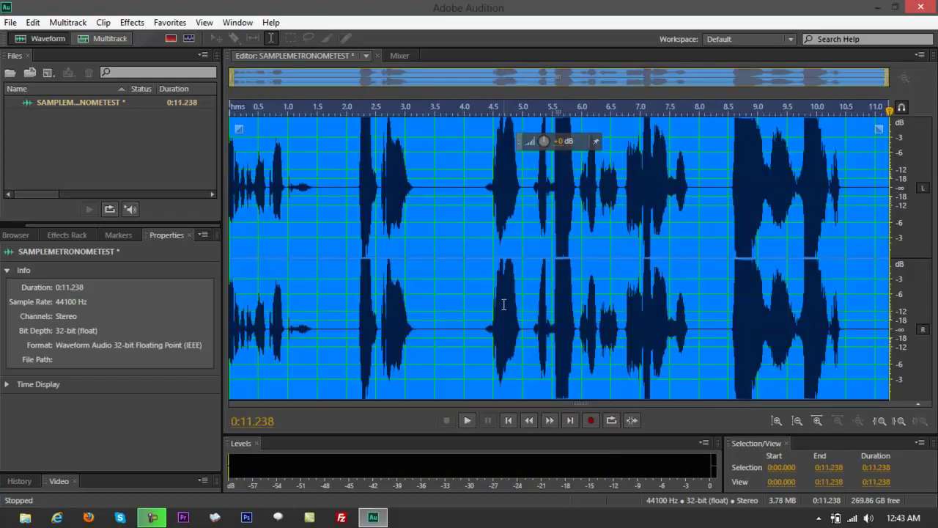
Save the recording to the Desktop as SAMPLEMETRONOMETEST.mp3 at MP3 192 Kbps
right_click(543, 190)
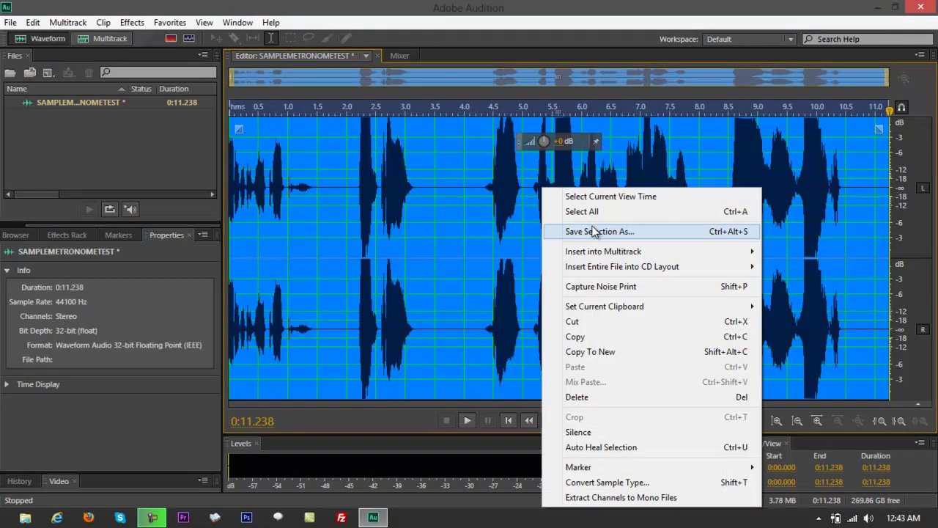
right_click(491, 200)
left_click(557, 232)
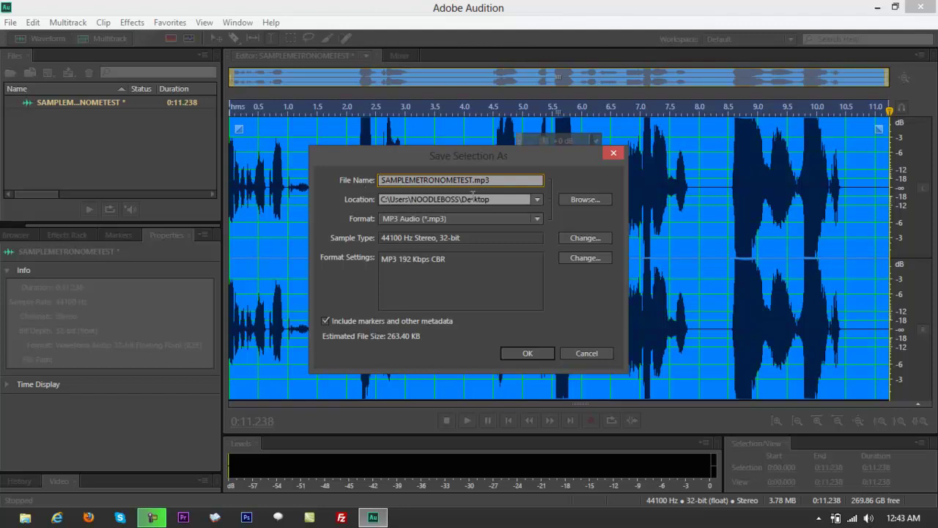
left_click(530, 351)
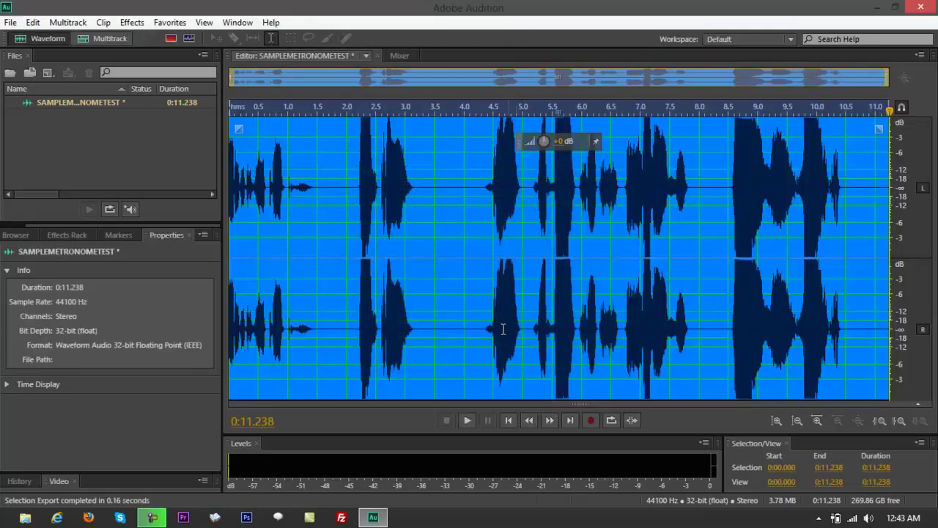
Delete all audio from the waveform, then cancel the New Multitrack Session dialog
left_click(503, 327)
key("ctrl+a")
key("Delete")
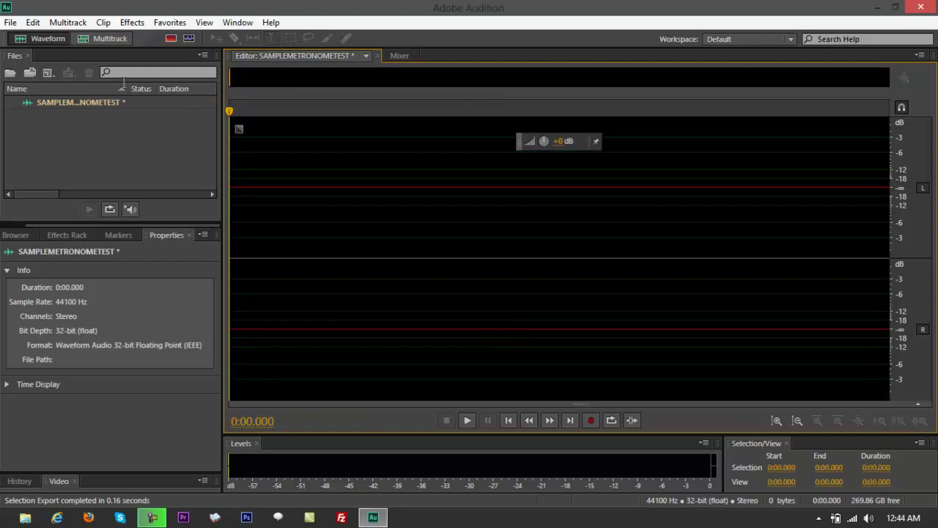
left_click(103, 38)
left_click(607, 169)
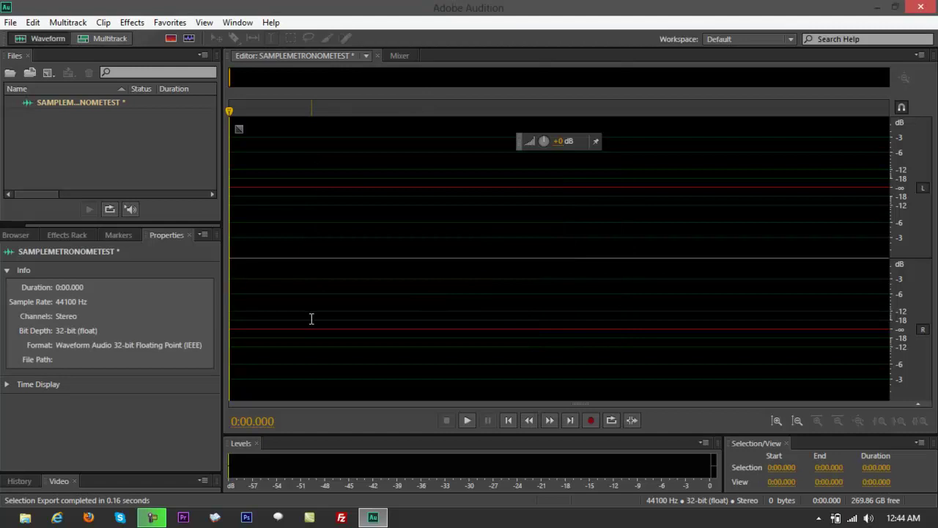
key("super+d")
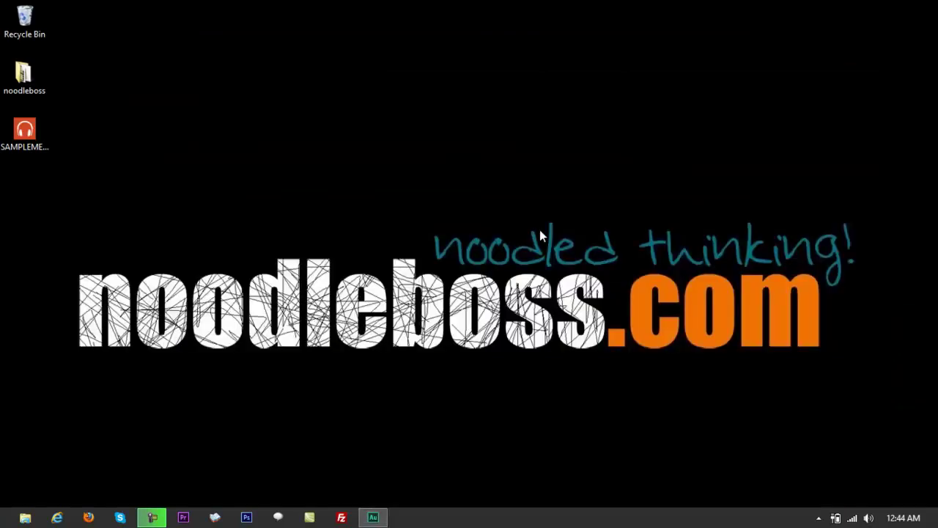
double_click(17, 132)
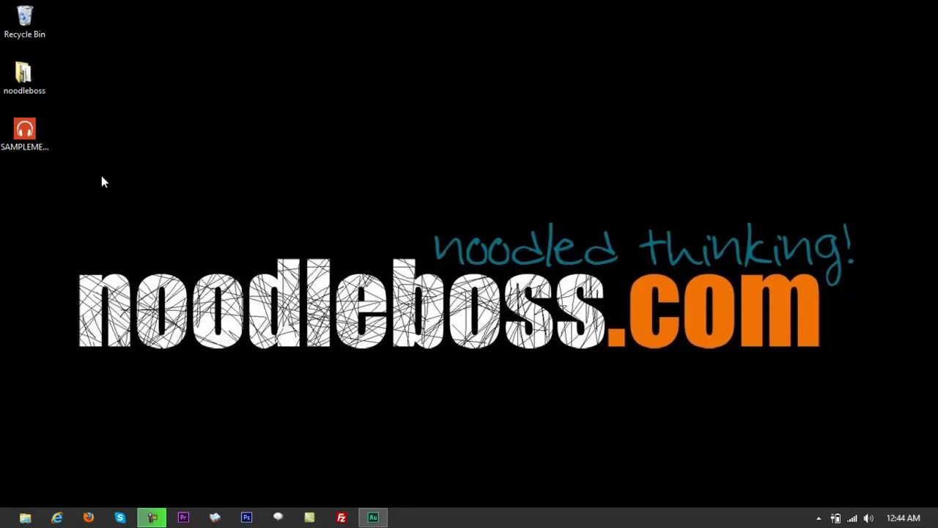
right_click(7, 10)
left_click(34, 23)
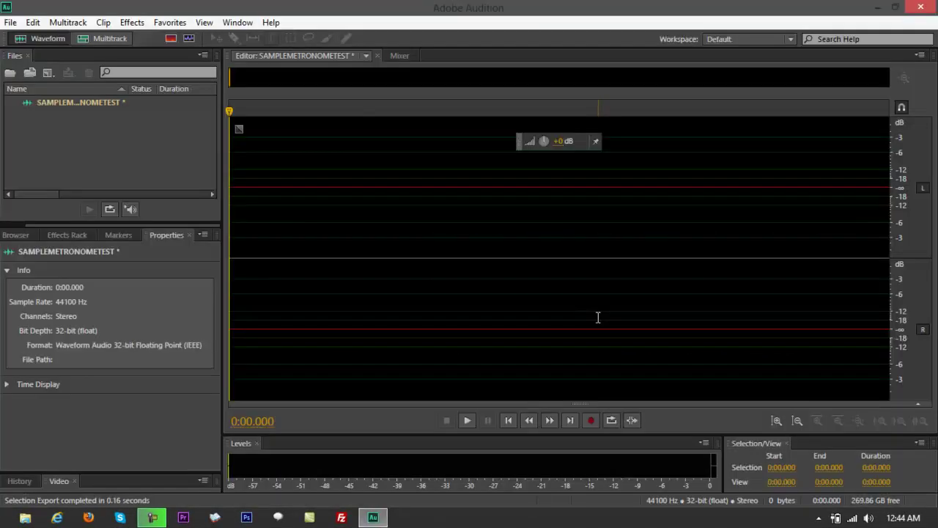
Create a multitrack session named METRONOMETESTEDIT
mouse_move(936, 9)
left_click(87, 40)
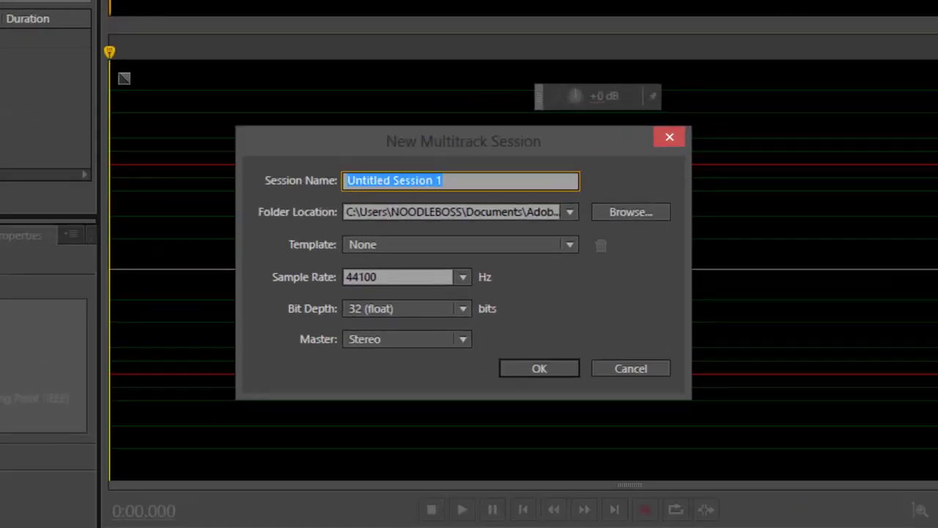
type("METRON")
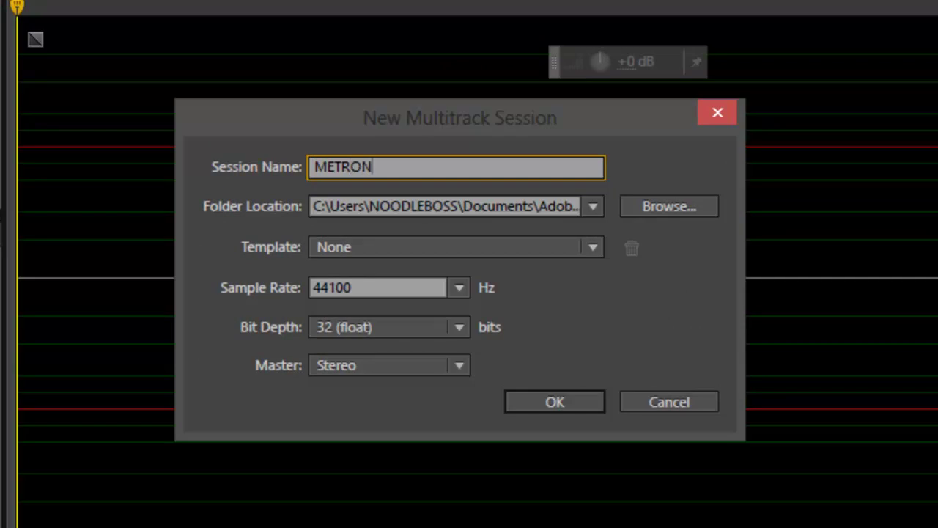
type("OMETESTEDIT")
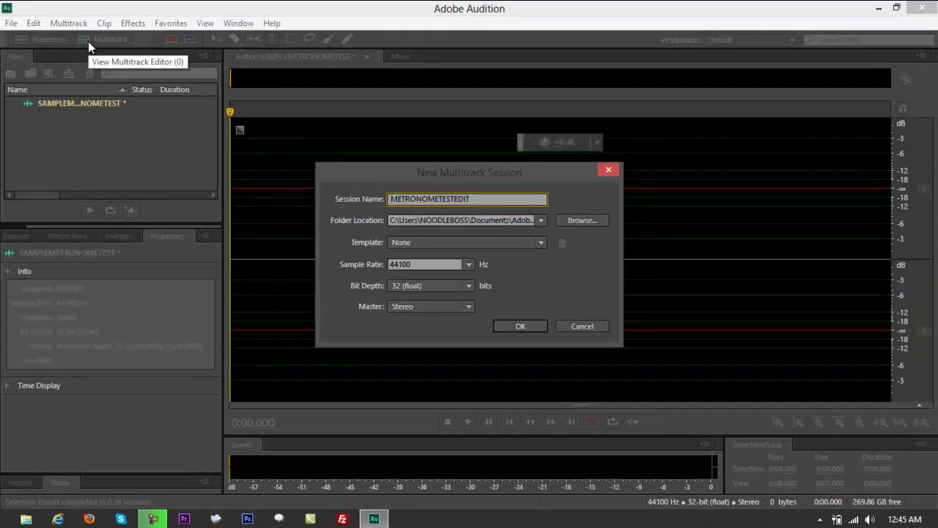
left_click(513, 327)
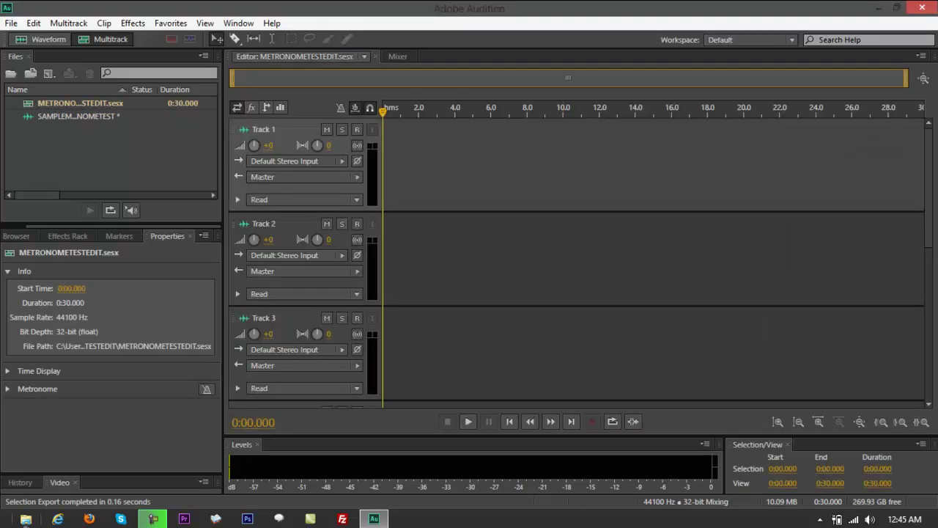
Look through the Track 1 and timeline context menus, including Insert > Files, without adding anything
right_click(426, 181)
key("Escape")
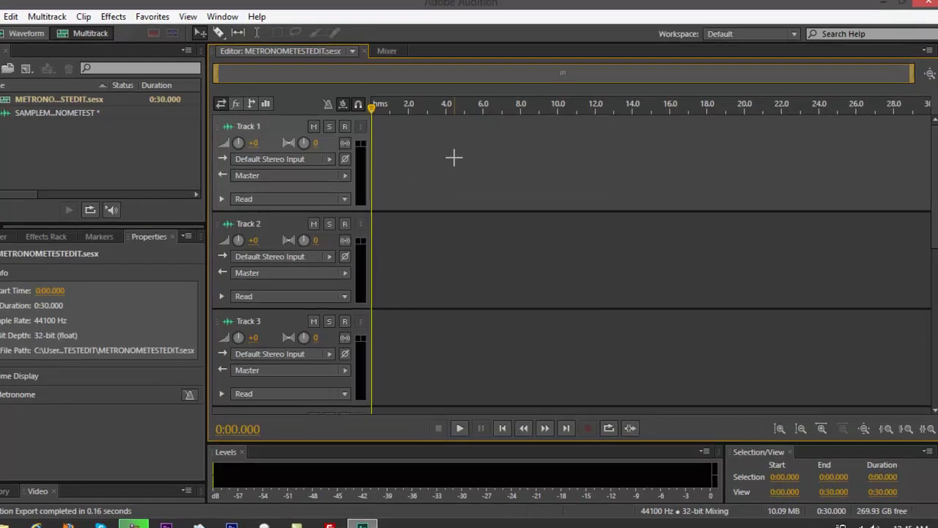
right_click(461, 159)
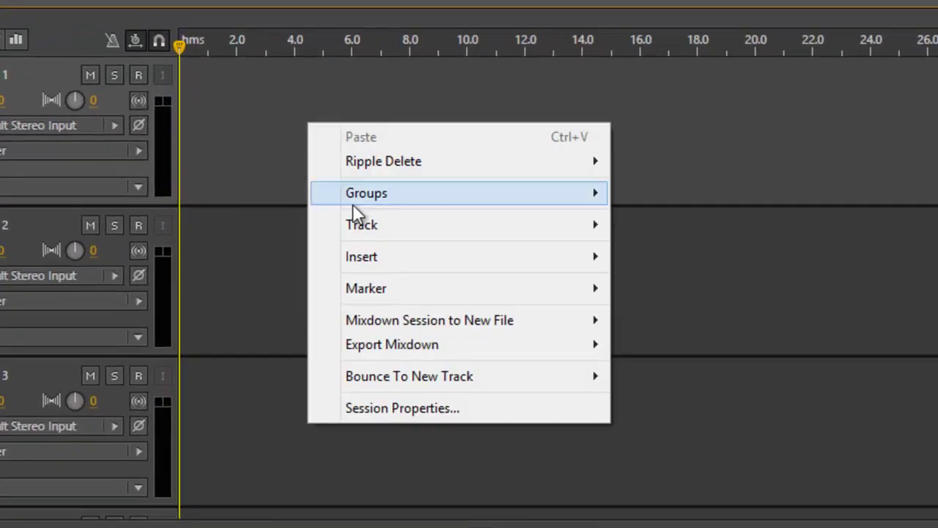
mouse_move(354, 253)
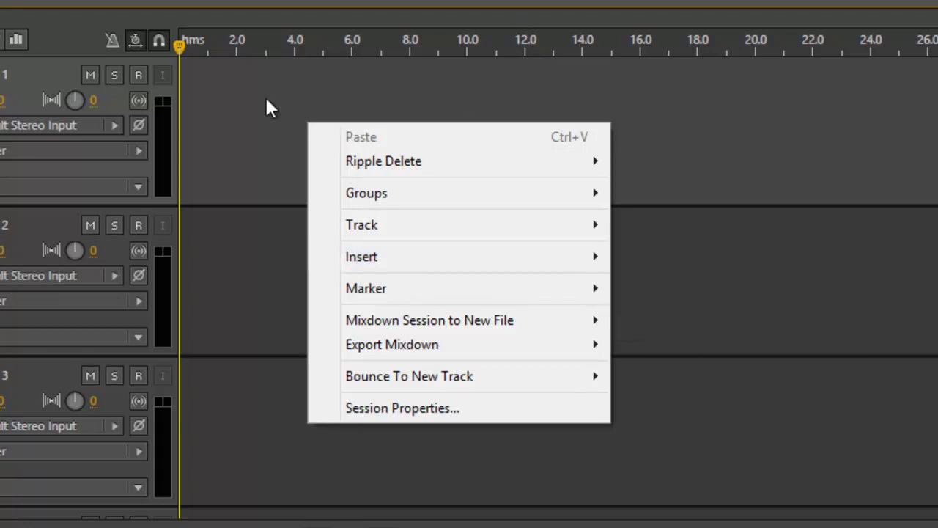
mouse_move(404, 254)
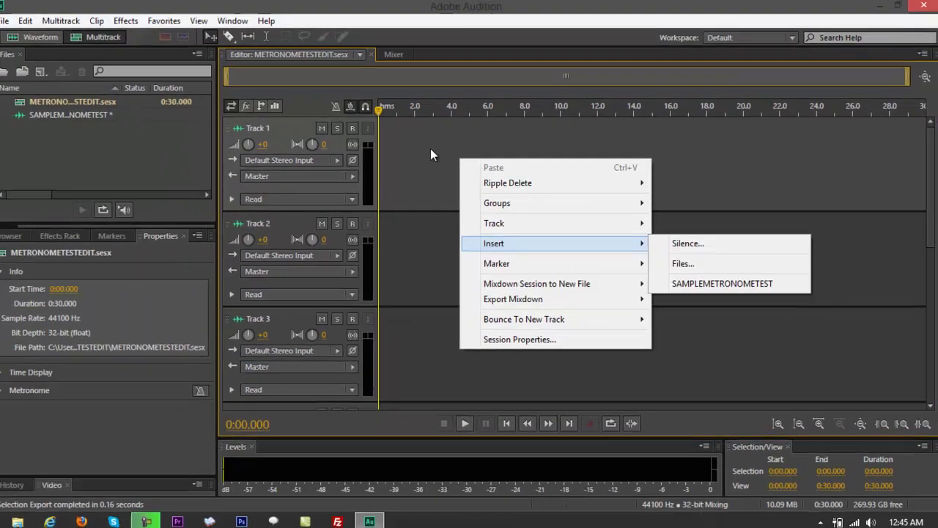
key("Escape")
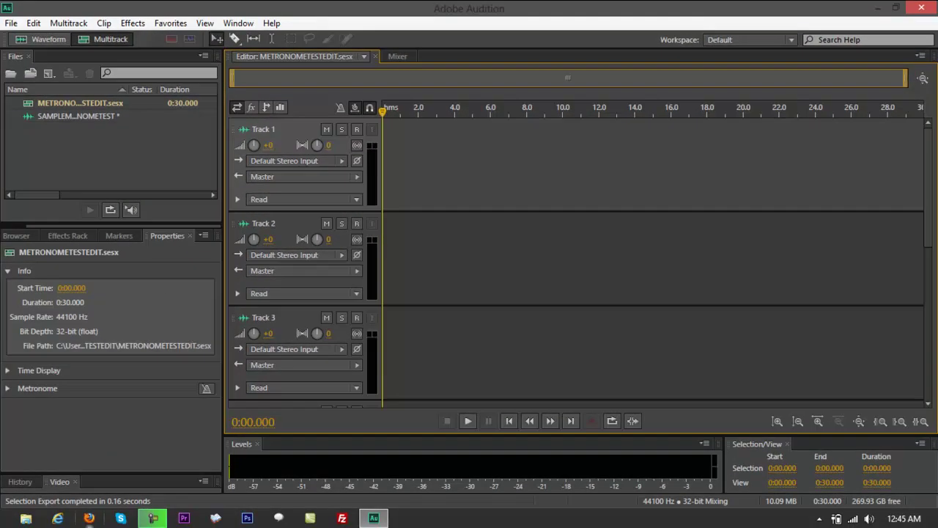
Drag SAMPLEMETRONOMETEST.mp3 from the Desktop onto Track 1 so it starts at 0:00
left_click(26, 519)
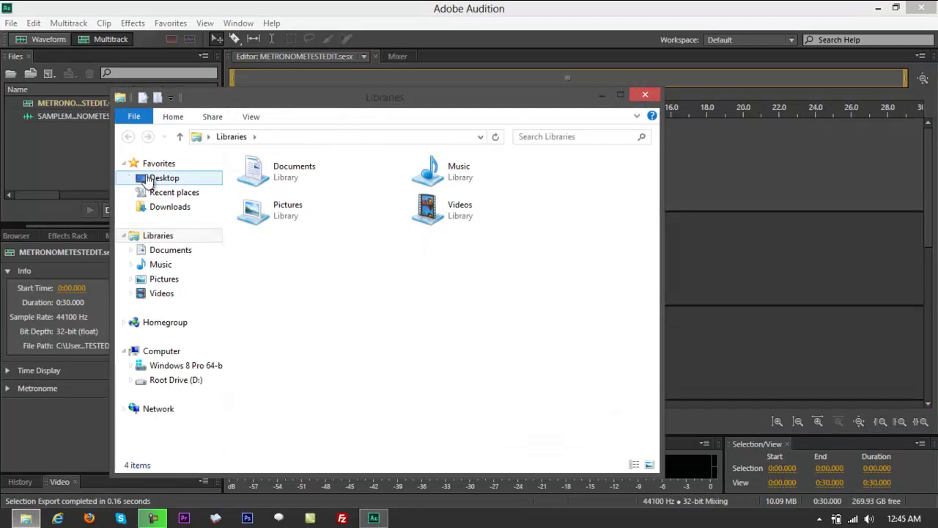
left_click(158, 179)
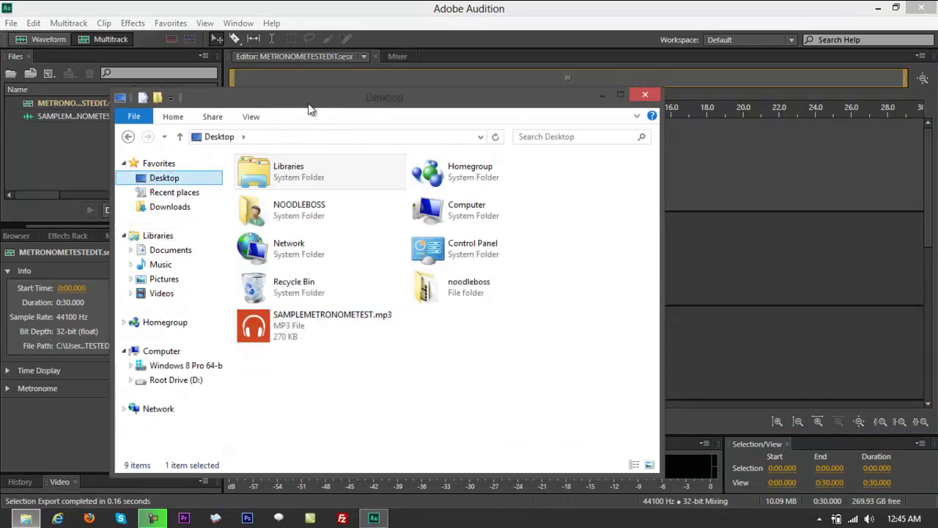
left_click_drag(308, 106, 742, 118)
left_click_drag(739, 344, 400, 176)
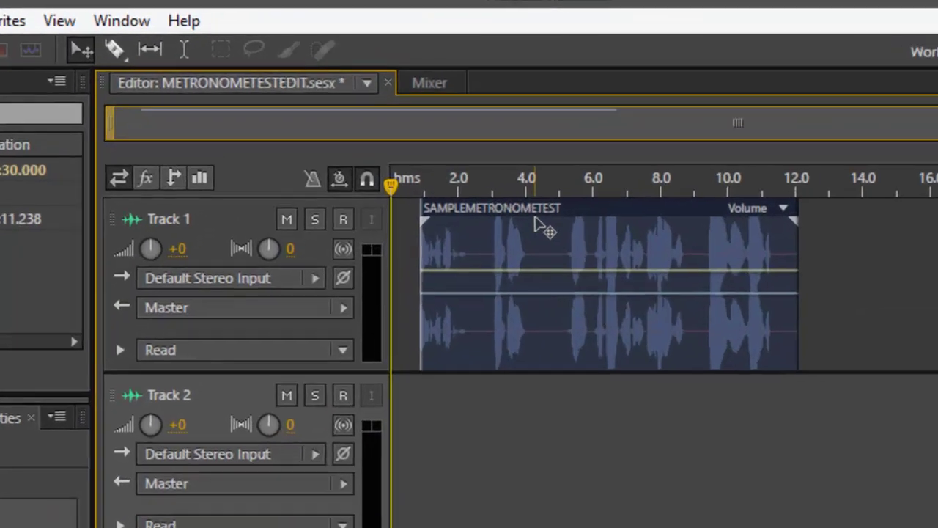
left_click_drag(566, 227, 539, 207)
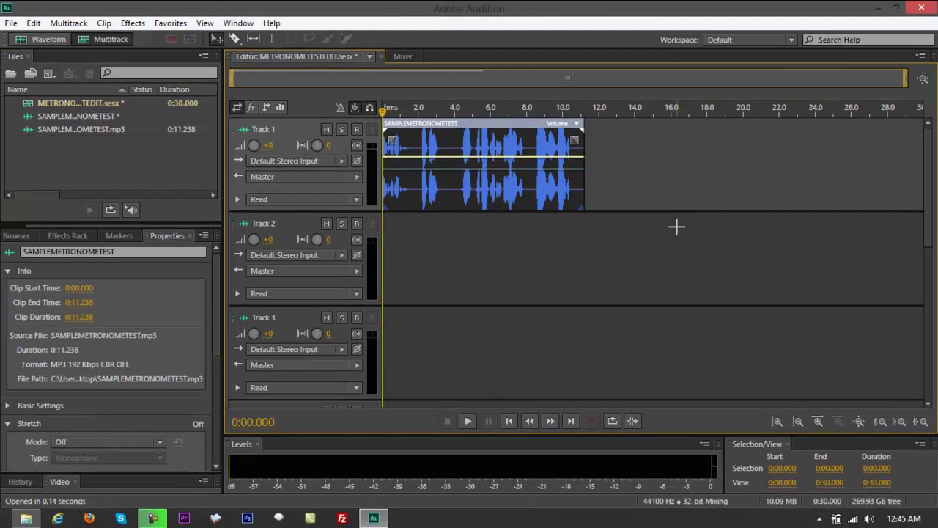
left_click(55, 23)
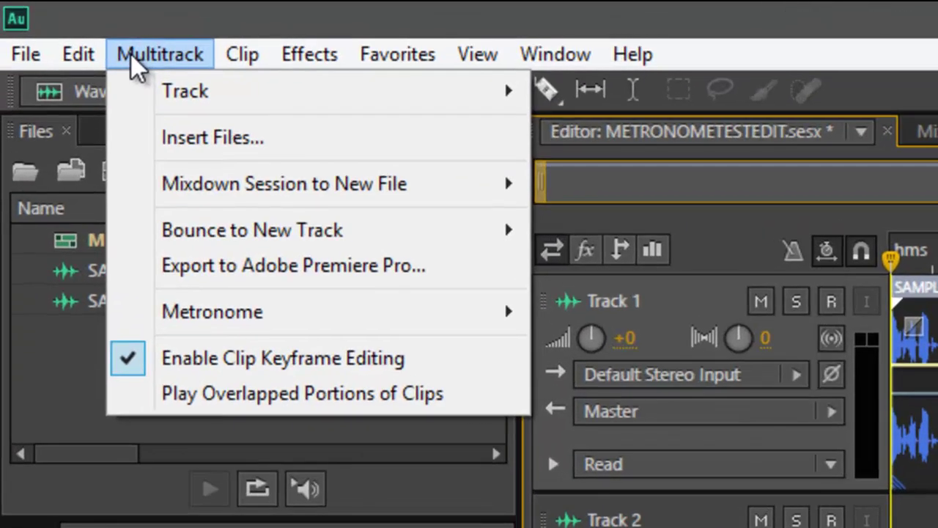
Enable the metronome, mute its track, and play the session to hear the voice alone
mouse_move(178, 318)
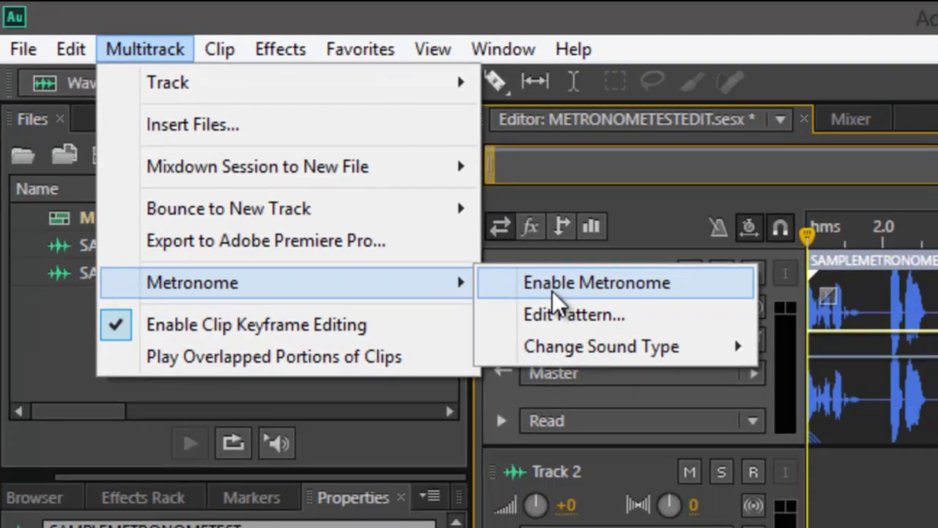
left_click(594, 321)
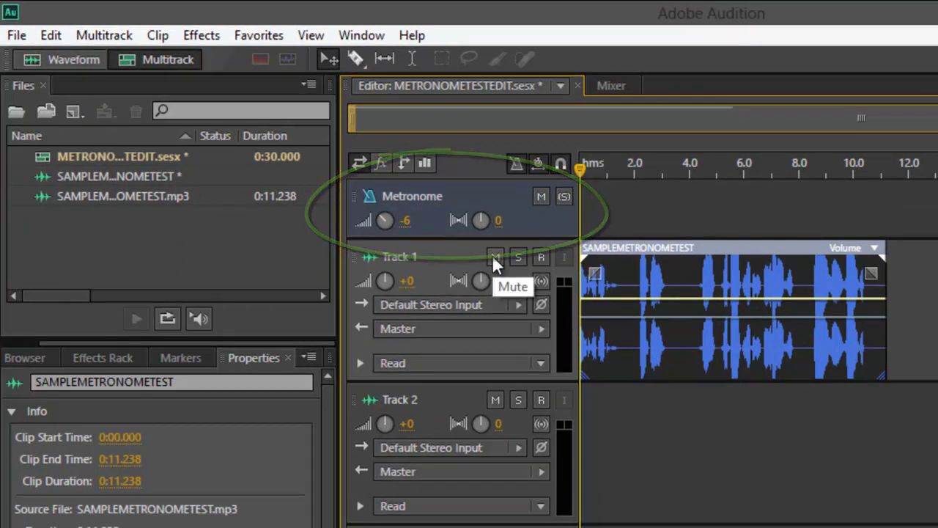
left_click(540, 196)
key("space")
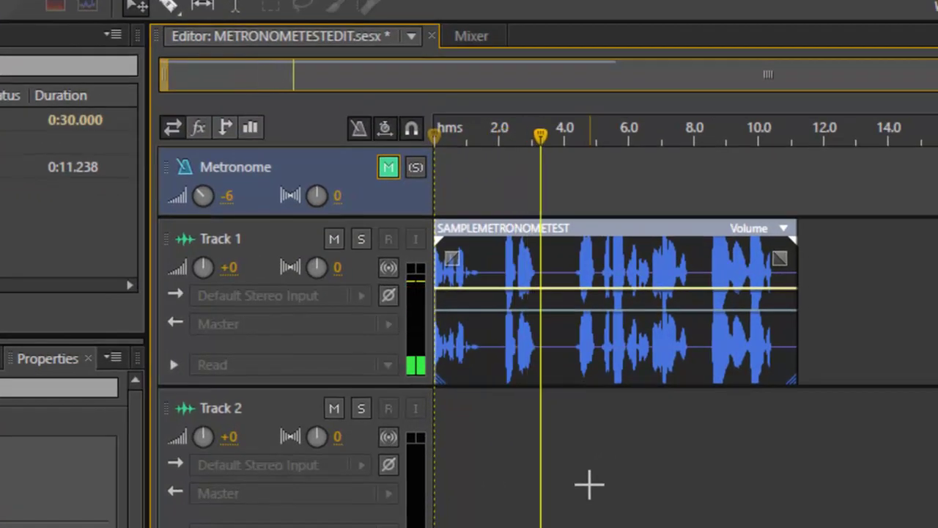
key("space")
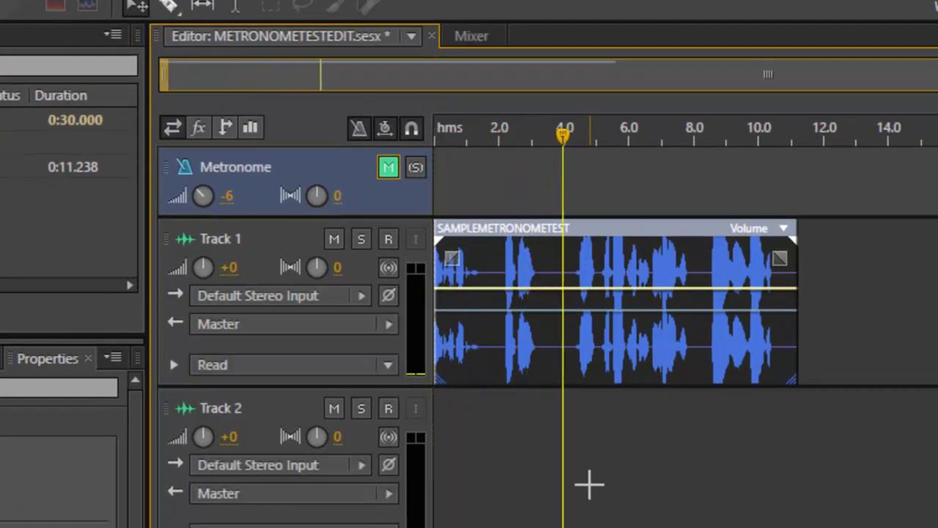
Unmute the Metronome track, play the voice against its clicks, and park the playhead near 0:02.9
left_click(387, 167)
key("space")
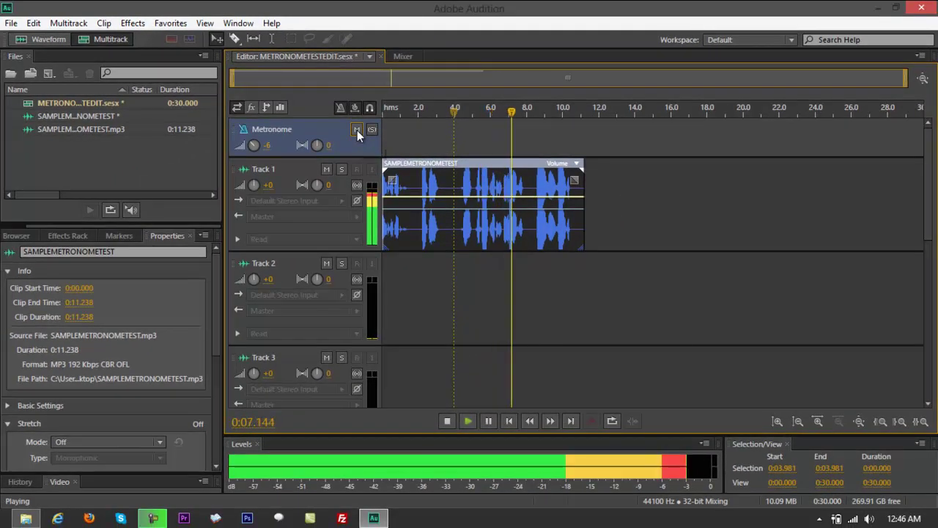
key("space")
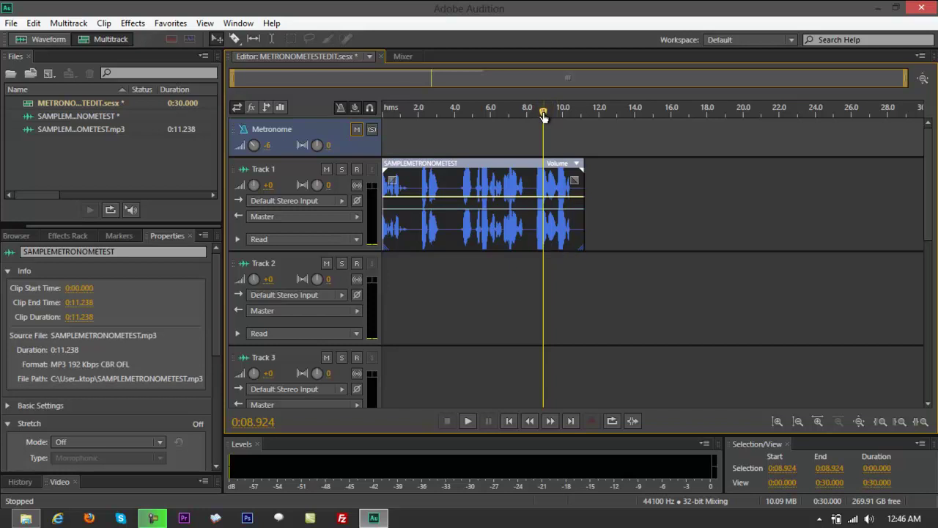
left_click_drag(543, 114, 442, 108)
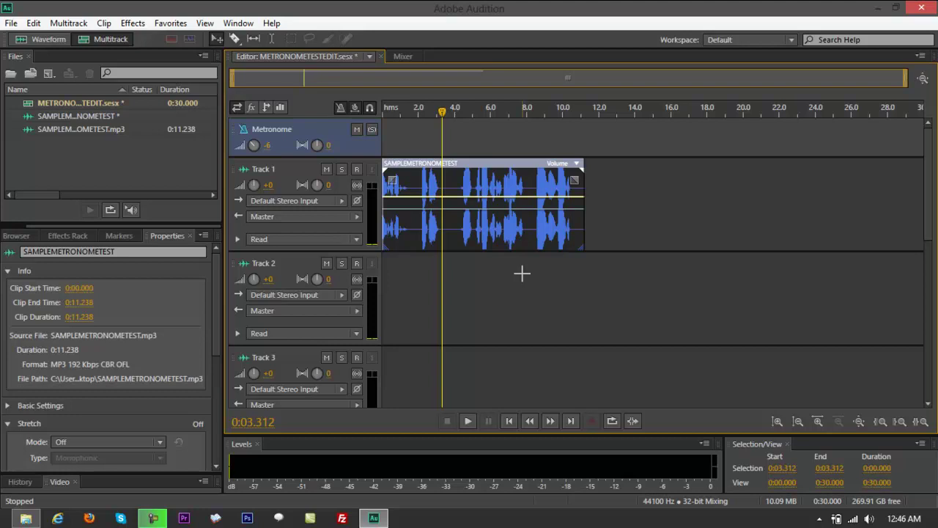
left_click_drag(445, 110, 436, 111)
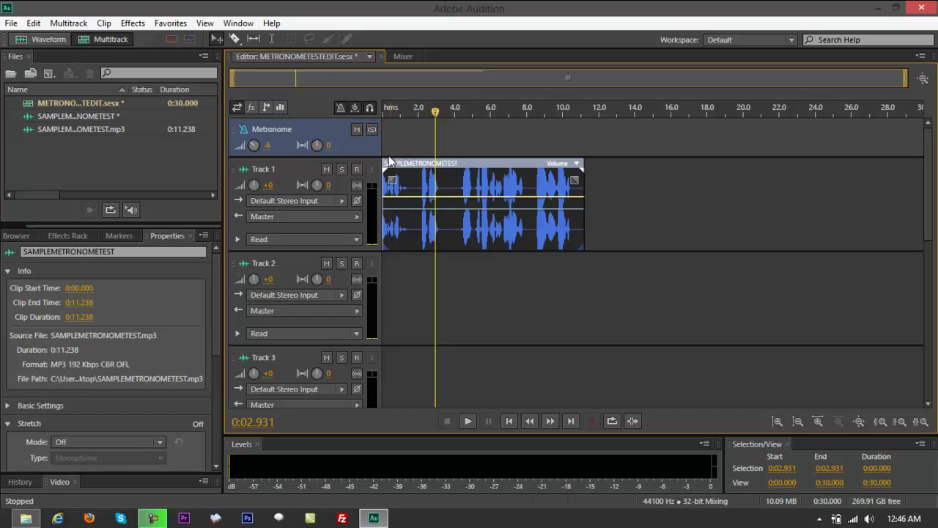
Mute Track 1 and play the metronome clicks alone from 0:00 until 0:07.322
left_click(327, 169)
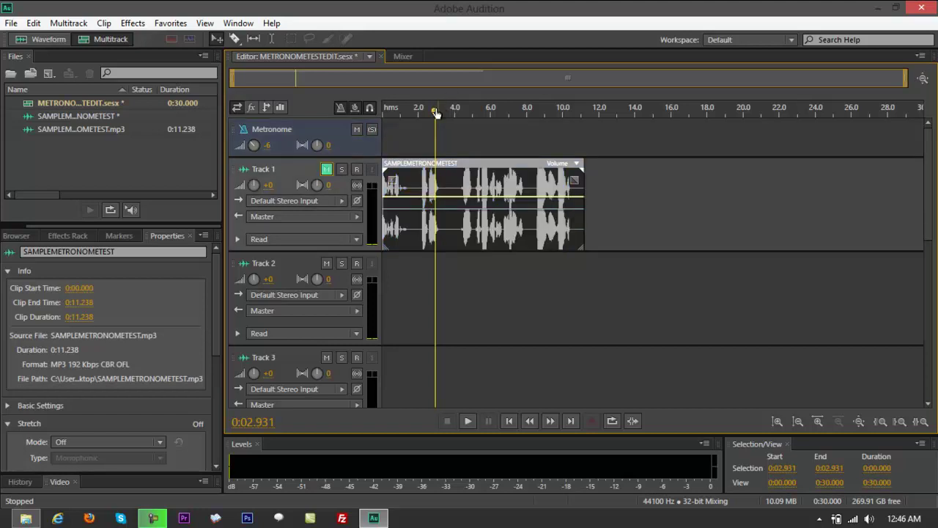
left_click_drag(433, 110, 385, 115)
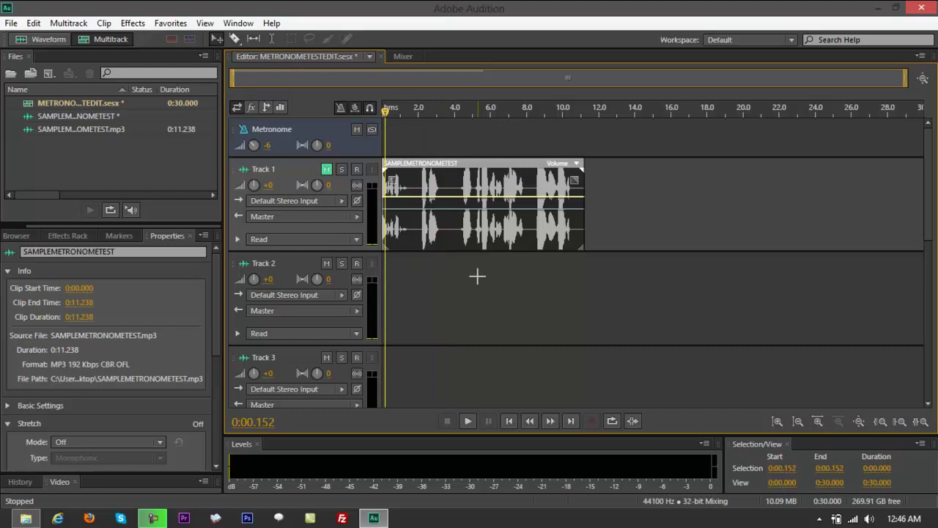
key("space")
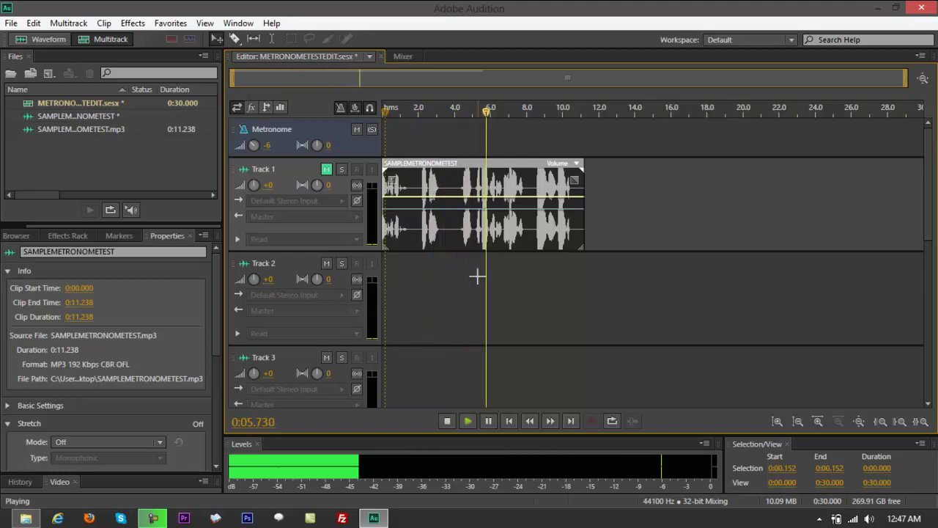
key("space")
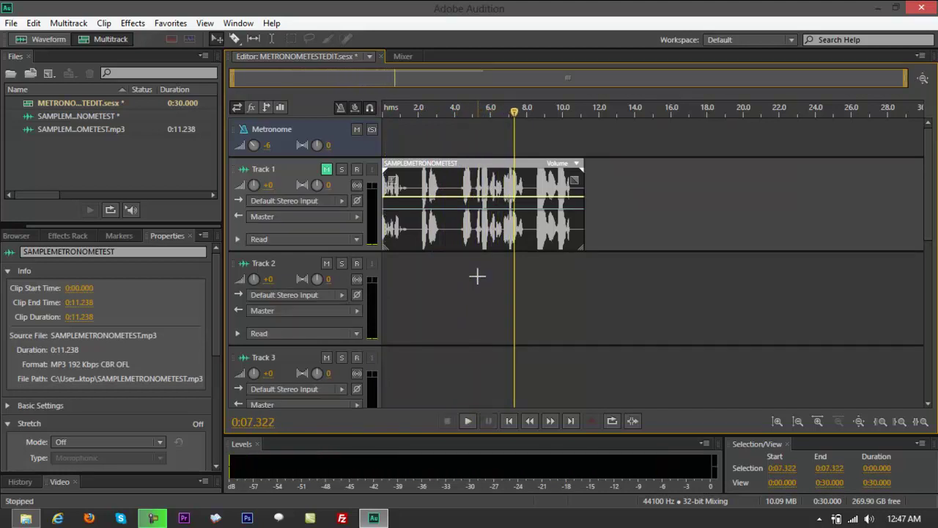
Switch the metronome sound to African 1 and play back to hear it
left_click(68, 23)
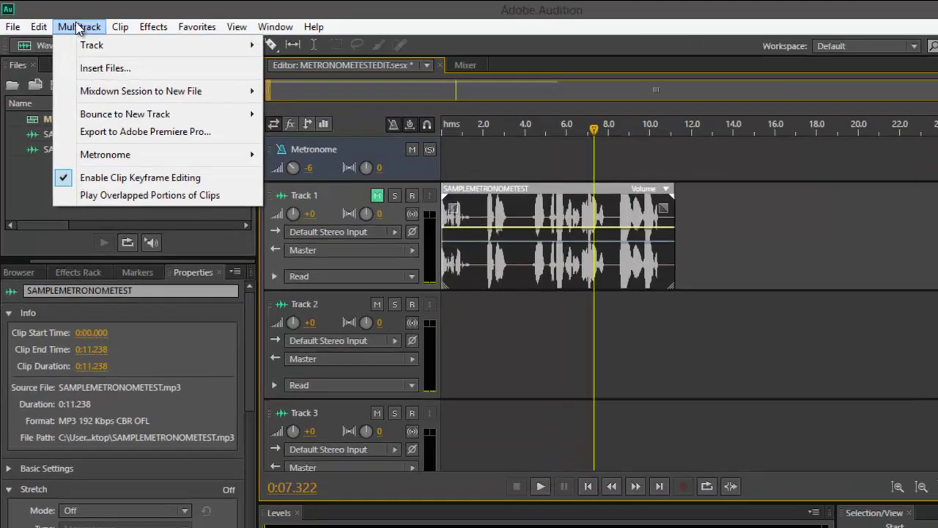
mouse_move(90, 155)
mouse_move(550, 316)
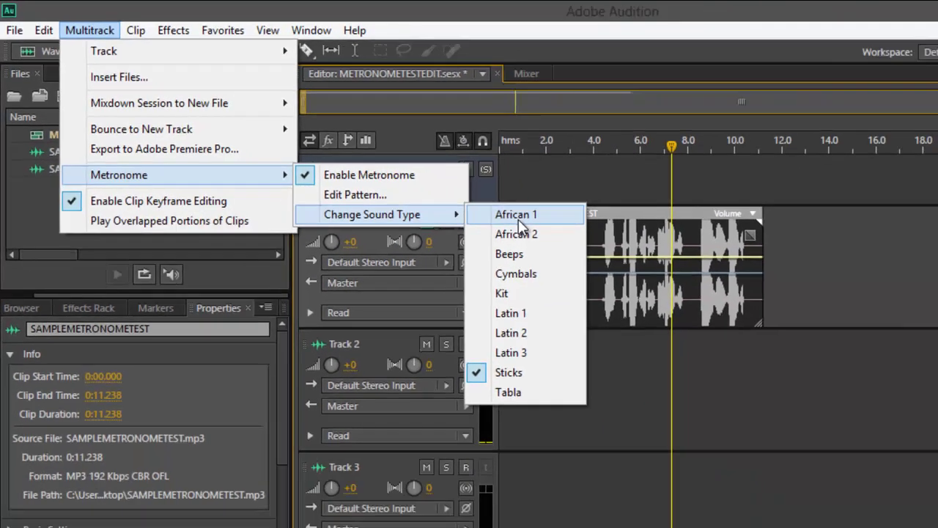
left_click(639, 268)
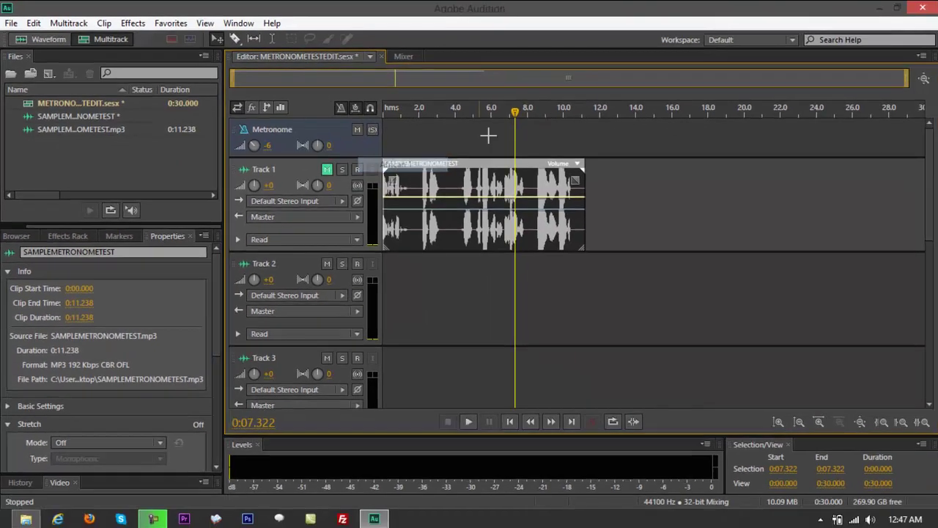
key("space")
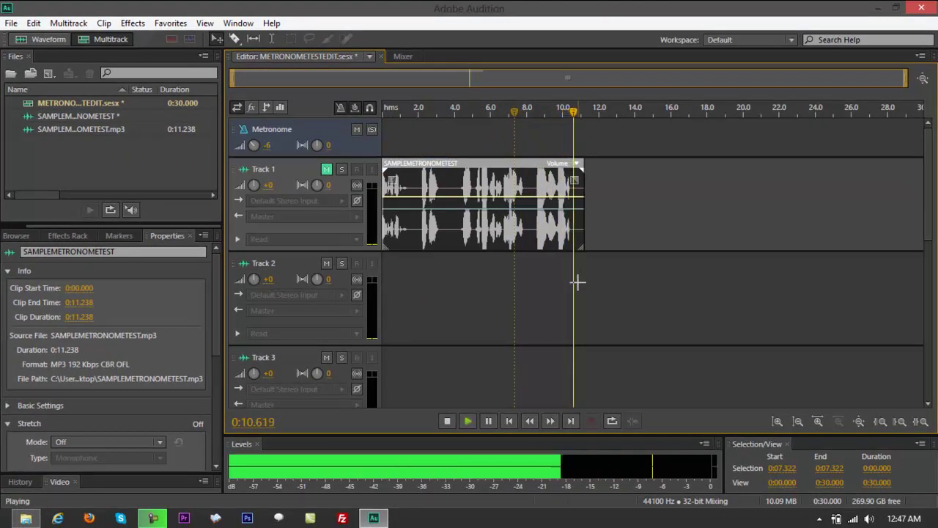
key("space")
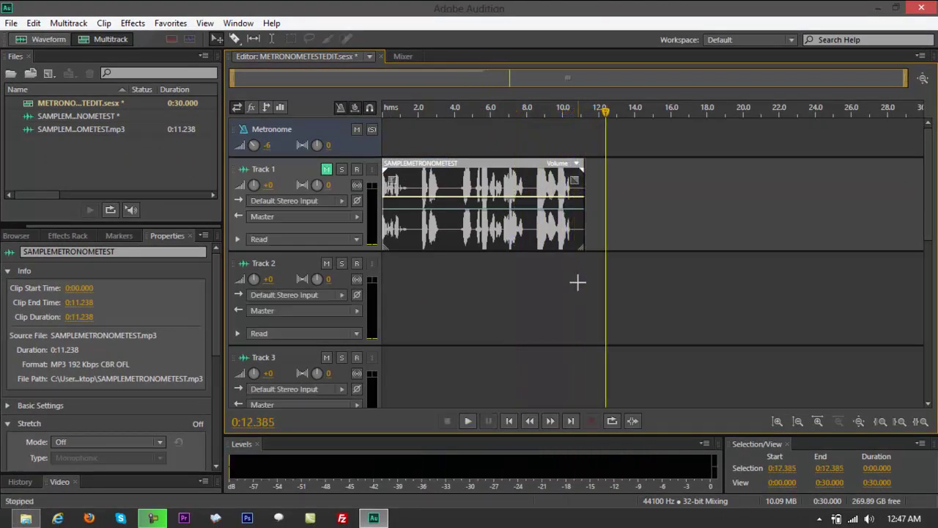
Change the metronome sound to African 2 and audition it
left_click(64, 24)
mouse_move(86, 132)
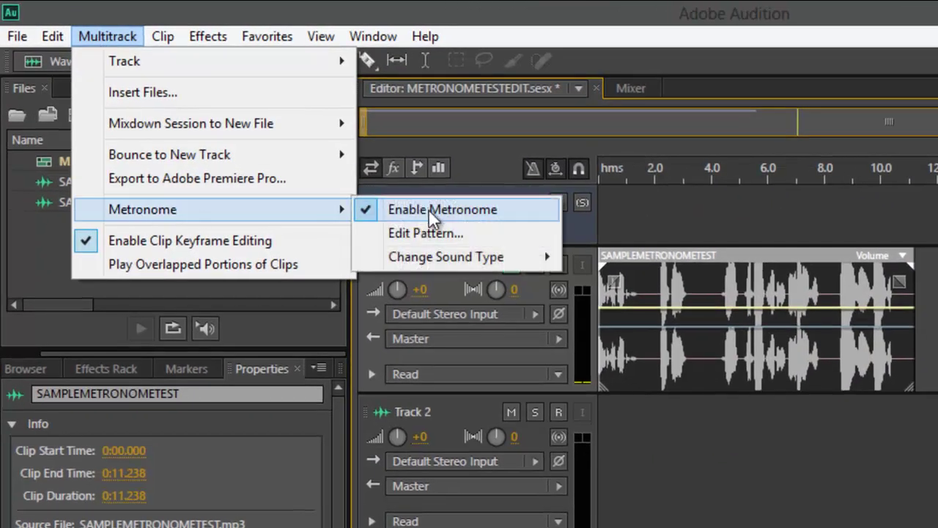
mouse_move(427, 258)
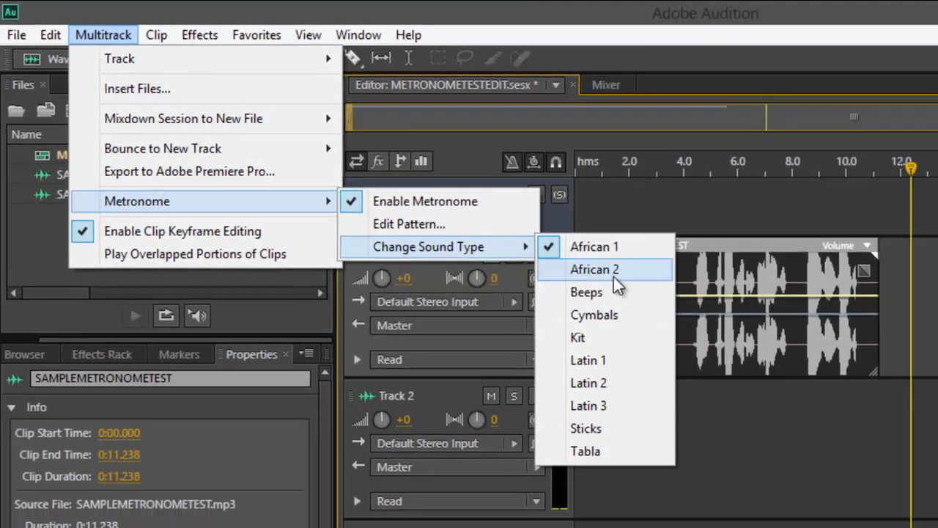
left_click(617, 280)
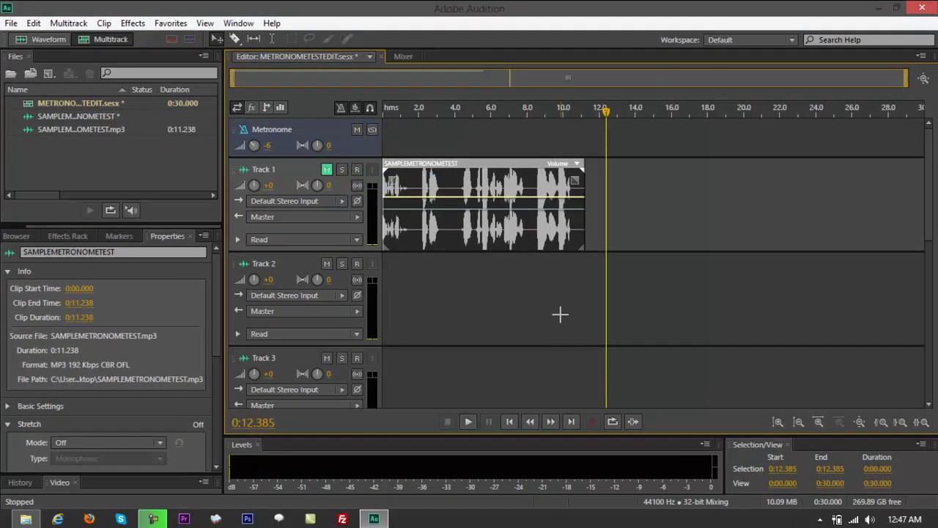
key("space")
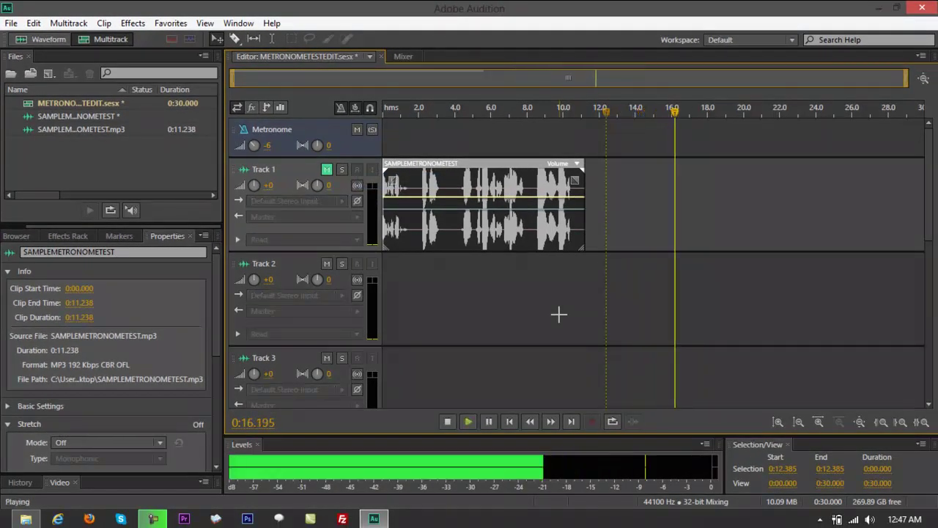
key("space")
Set the metronome sound to Latin 1 and play the session, stopping at 0:24.220
left_click(61, 23)
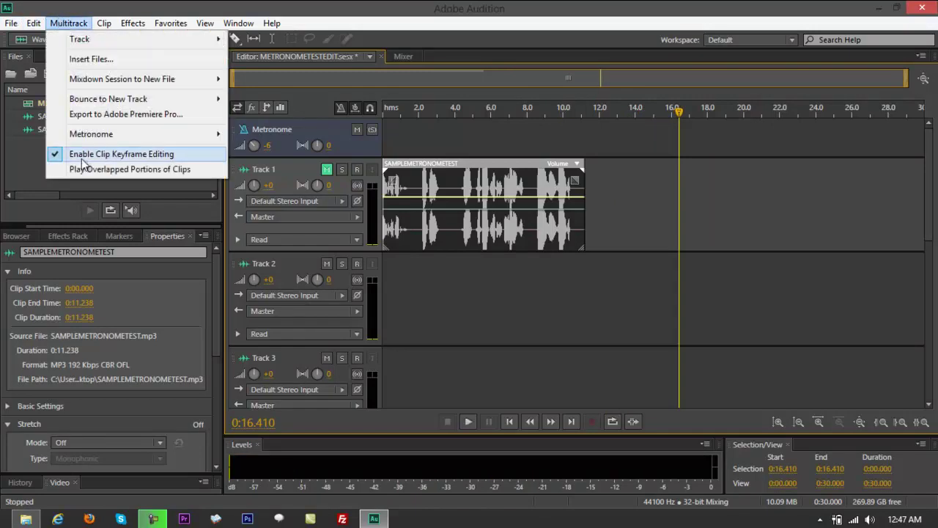
mouse_move(92, 134)
mouse_move(262, 167)
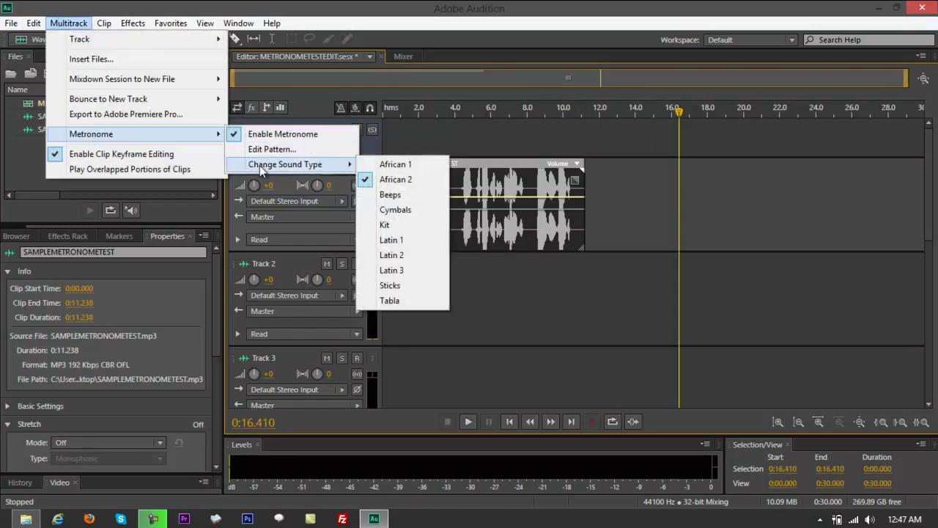
left_click(391, 241)
key("space")
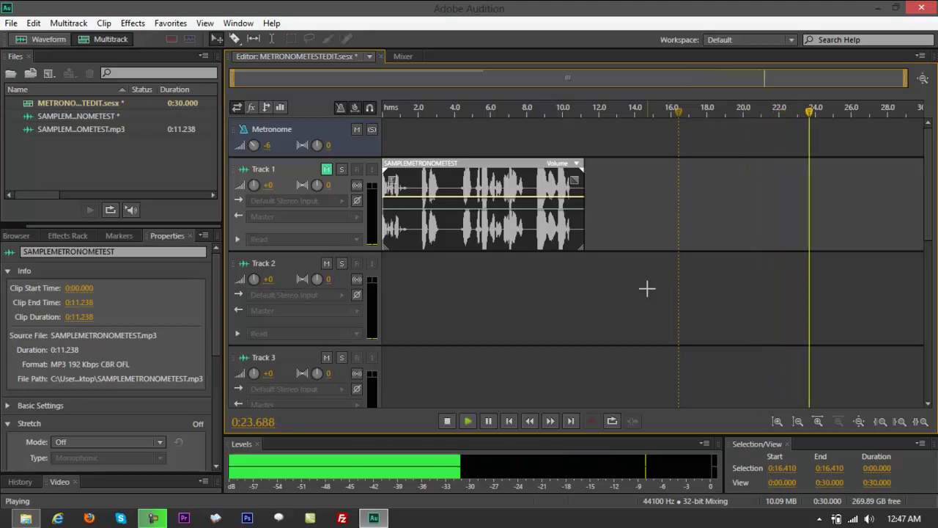
key("space")
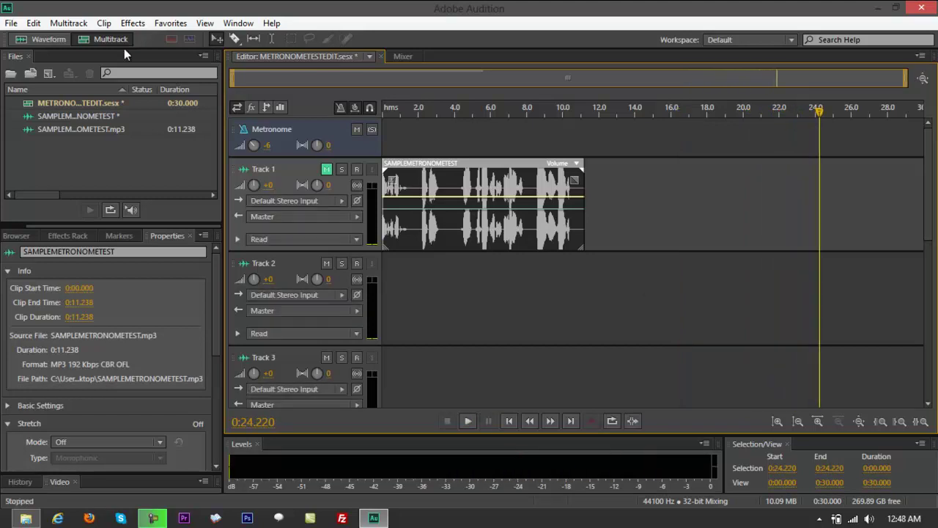
Switch the metronome sound from Latin 1 to Tabla and briefly play the session to hear it
left_click(68, 23)
mouse_move(64, 133)
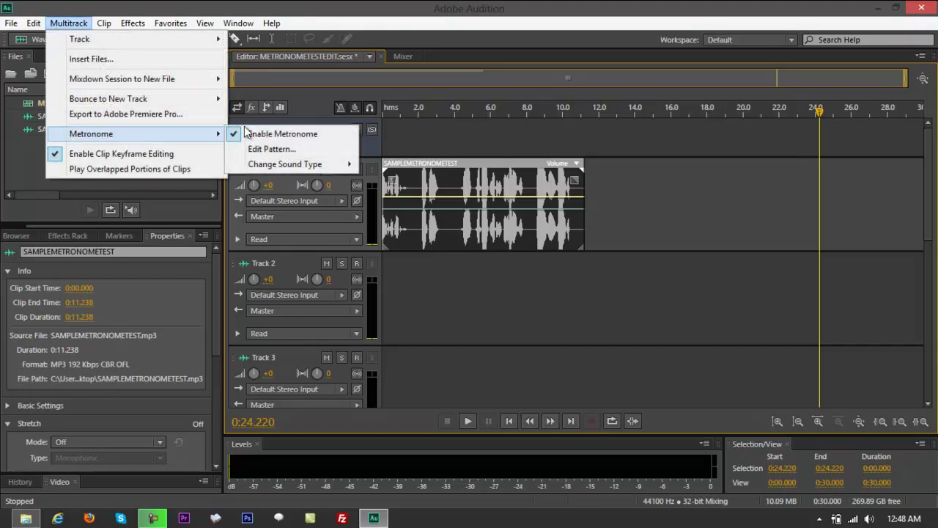
mouse_move(294, 170)
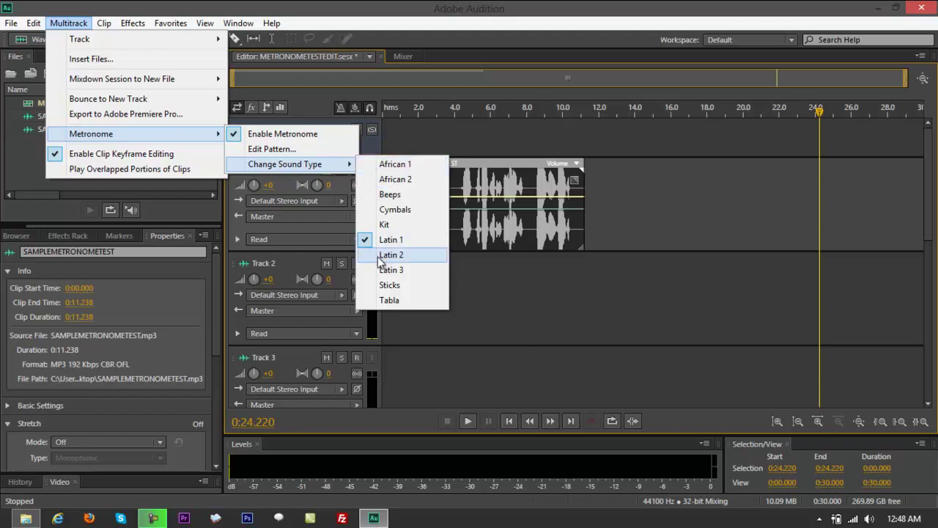
left_click(397, 301)
key("space")
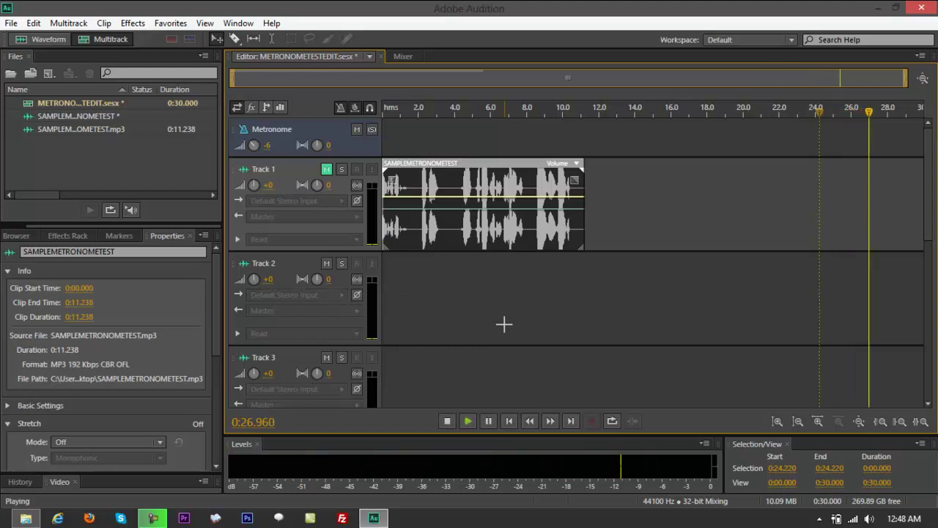
key("space")
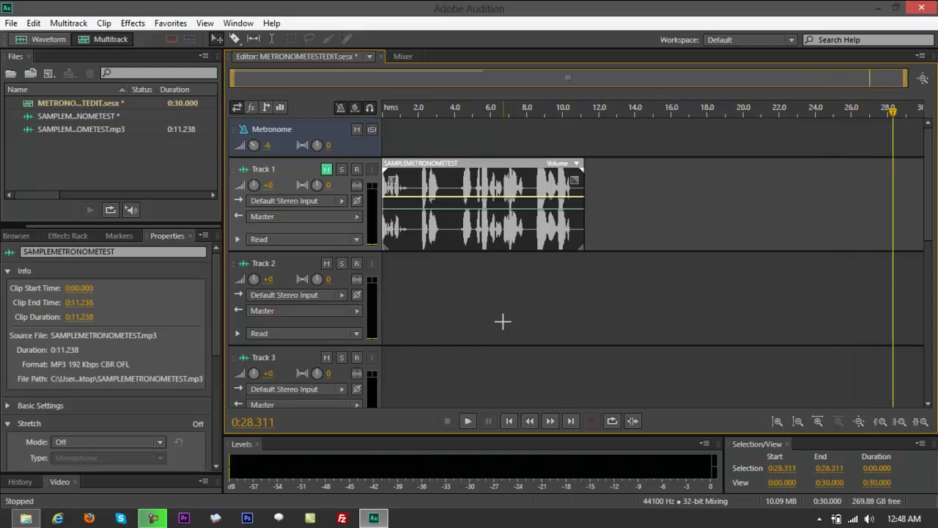
Set beat 2 to no accent in the metronome accent pattern, apply it, and play back
left_click(65, 23)
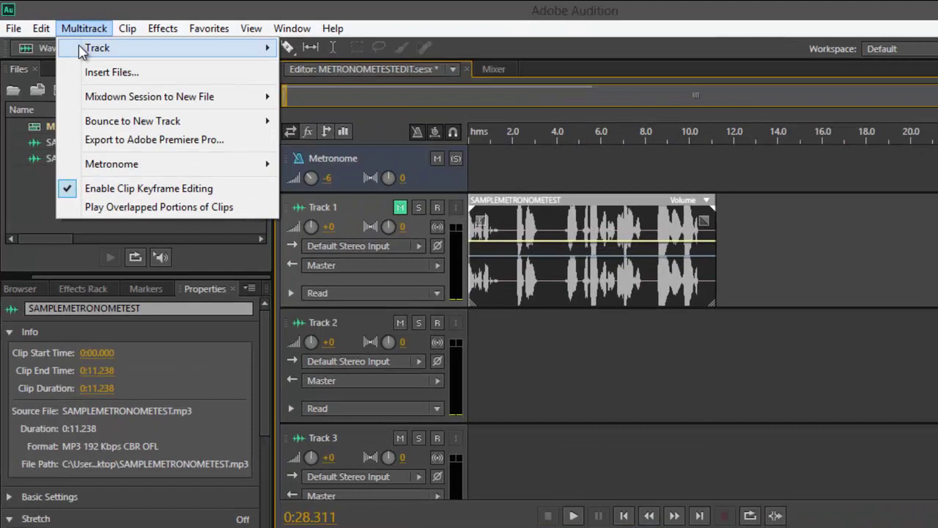
mouse_move(113, 165)
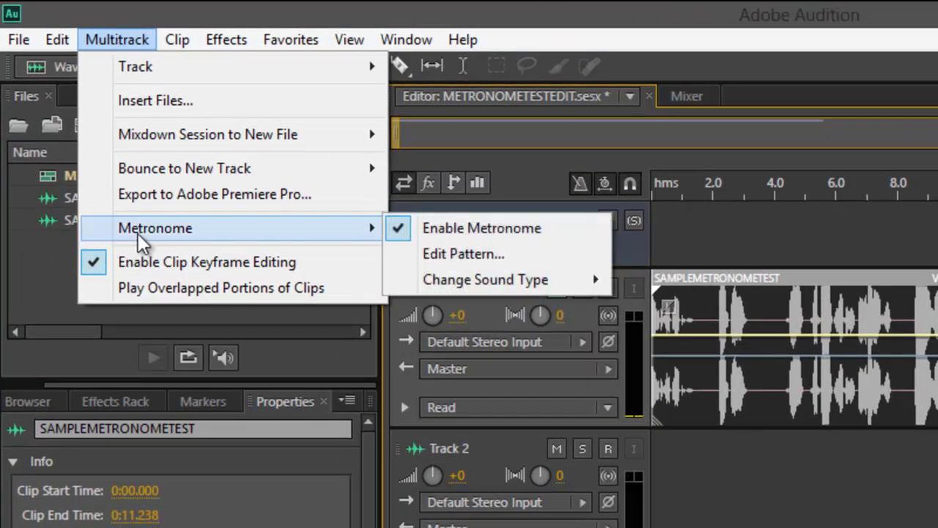
left_click(473, 257)
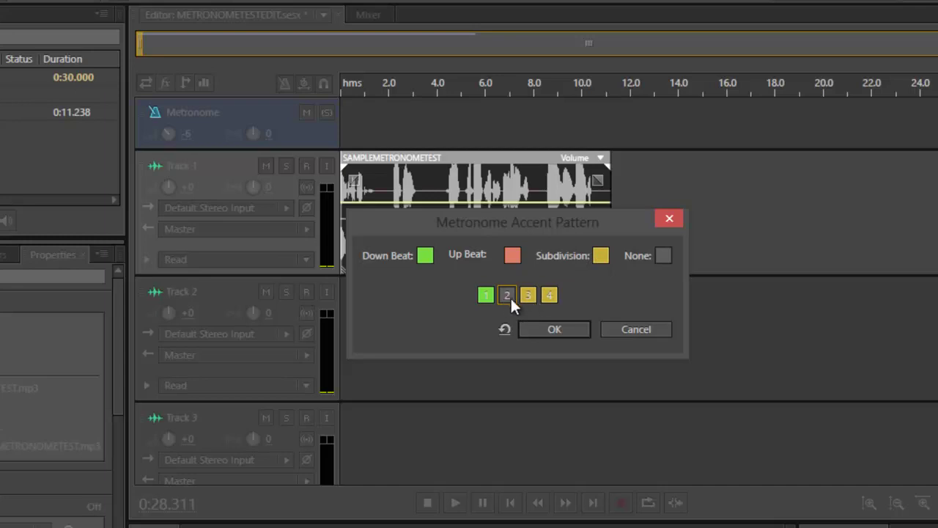
left_click(546, 296)
left_click(532, 308)
key("space")
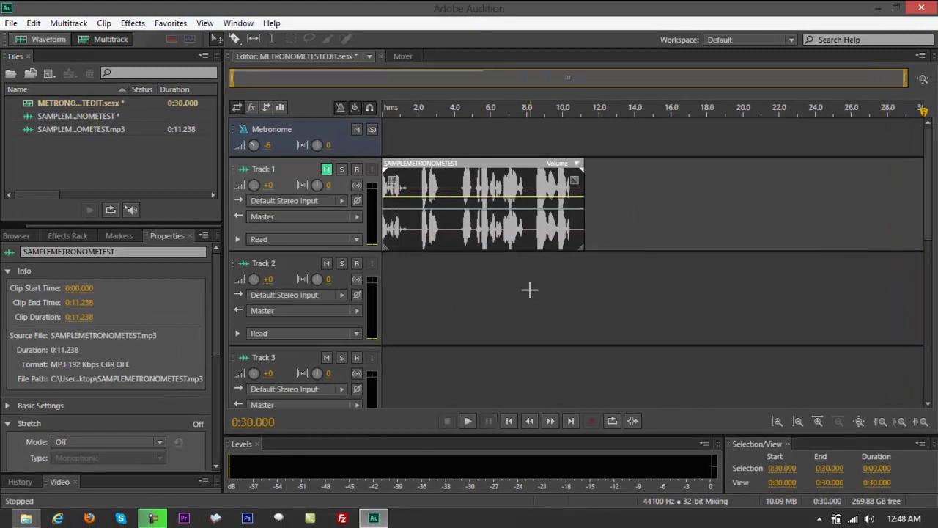
key("space")
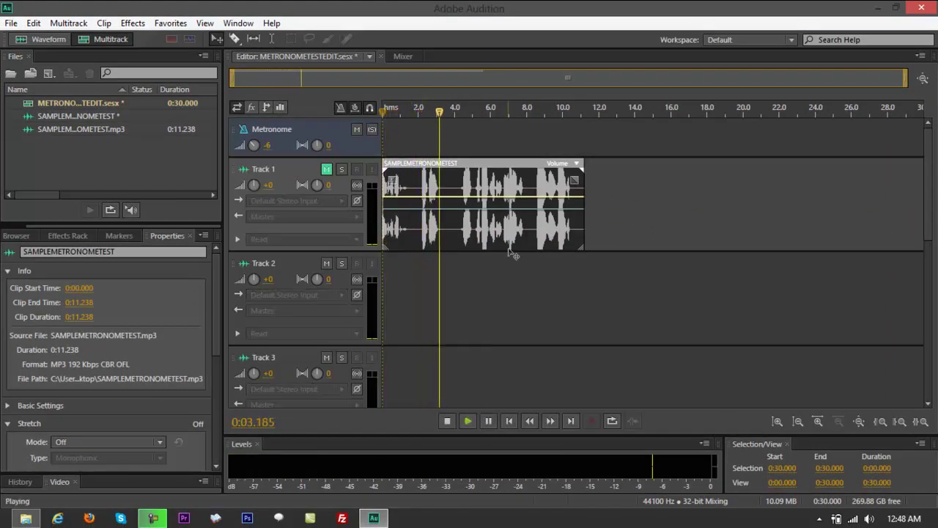
key("space")
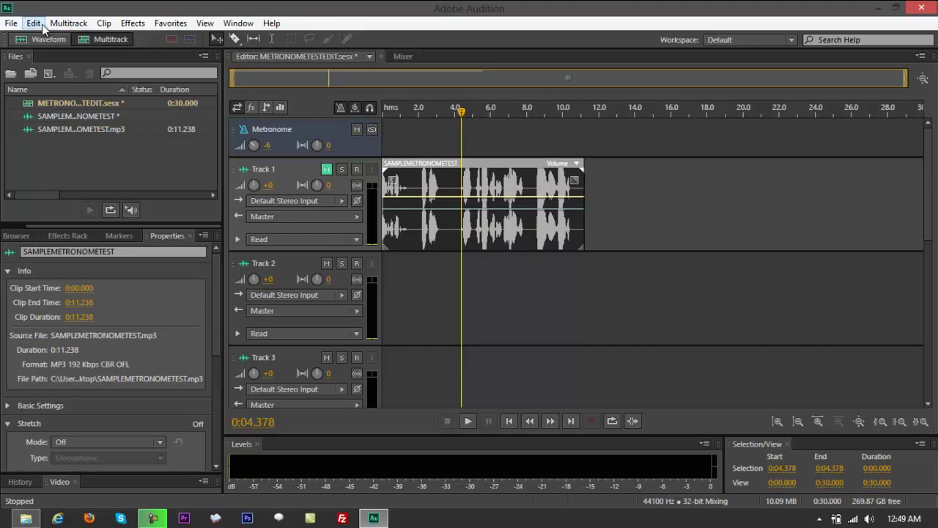
Make beats 2 and 4 down beats for an all-down-beat pattern and replay the session
left_click(68, 24)
mouse_move(96, 134)
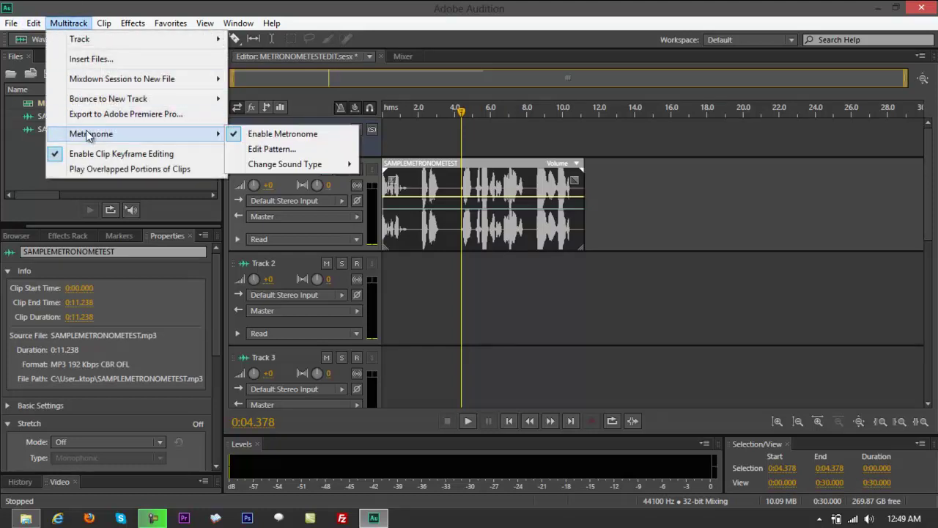
left_click(256, 149)
left_click(507, 265)
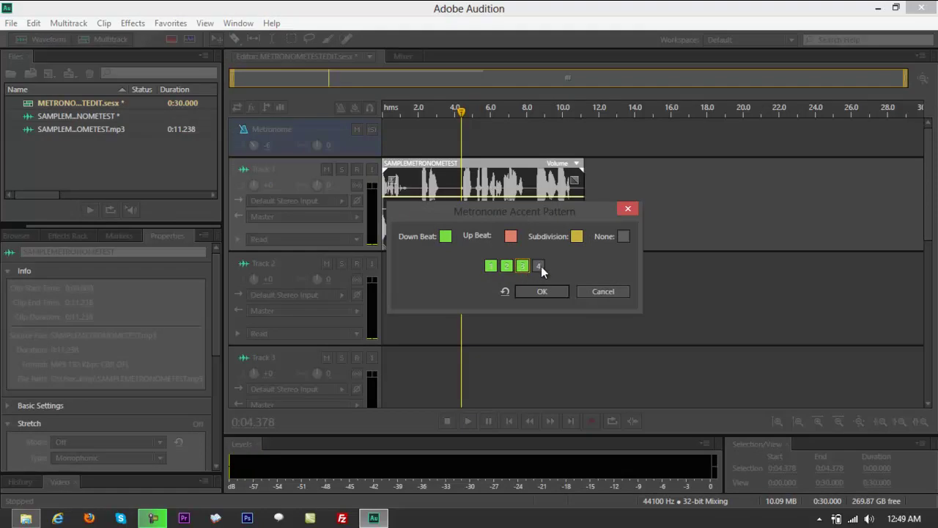
left_click(540, 265)
left_click(541, 291)
key("space")
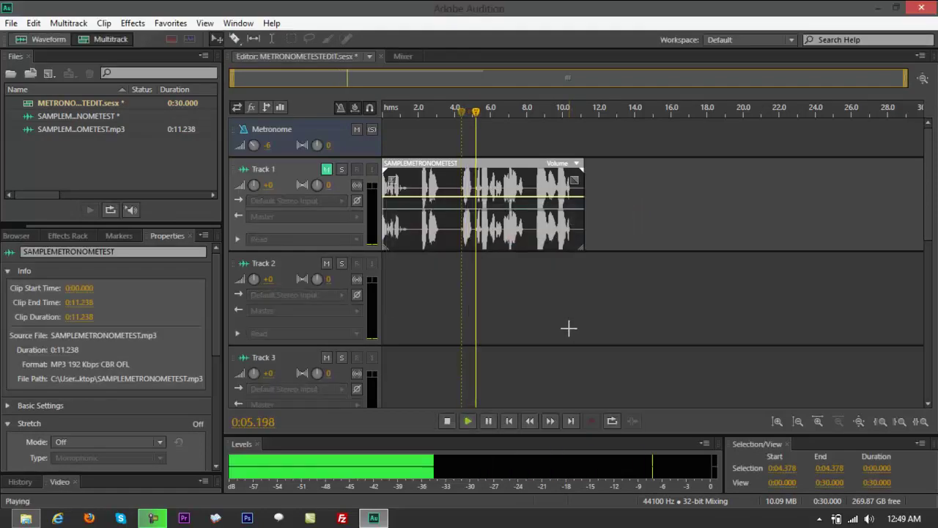
key("space")
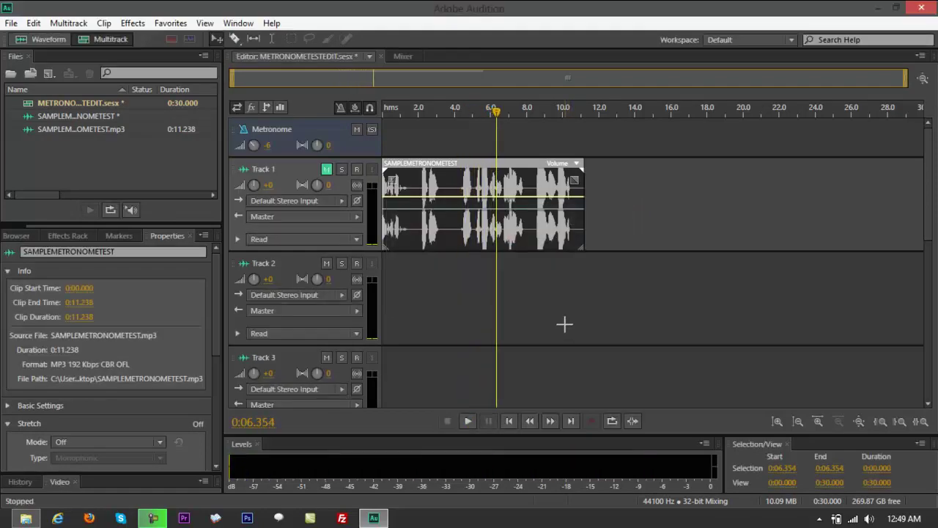
key("space")
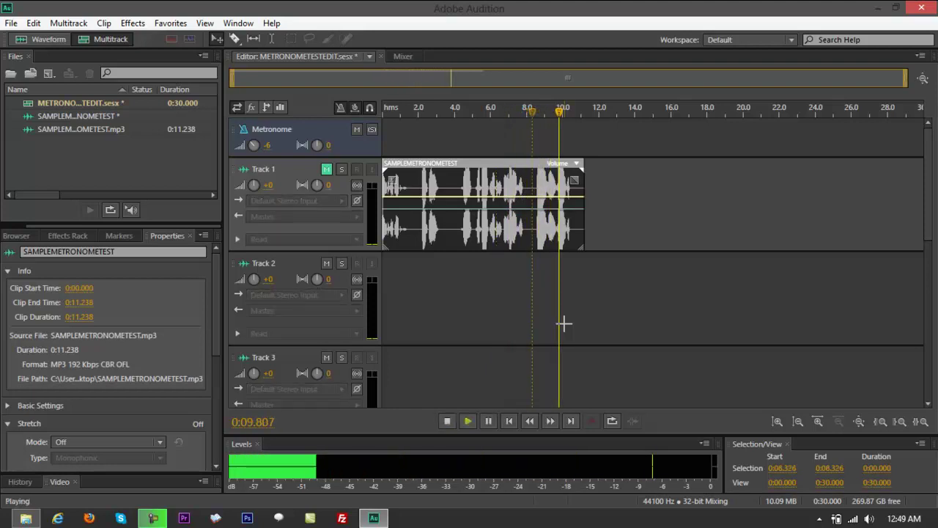
key("space")
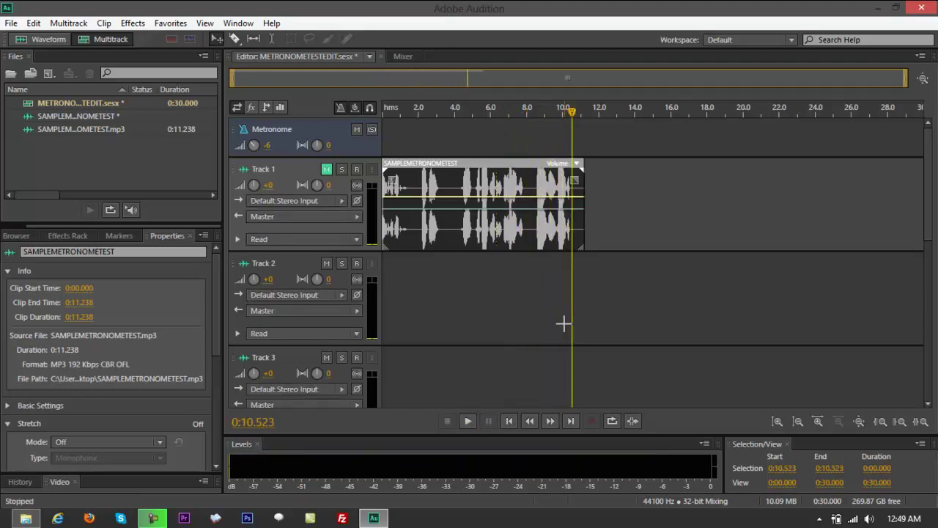
Open the metronome accent pattern editor and close it unchanged
left_click(68, 23)
mouse_move(88, 136)
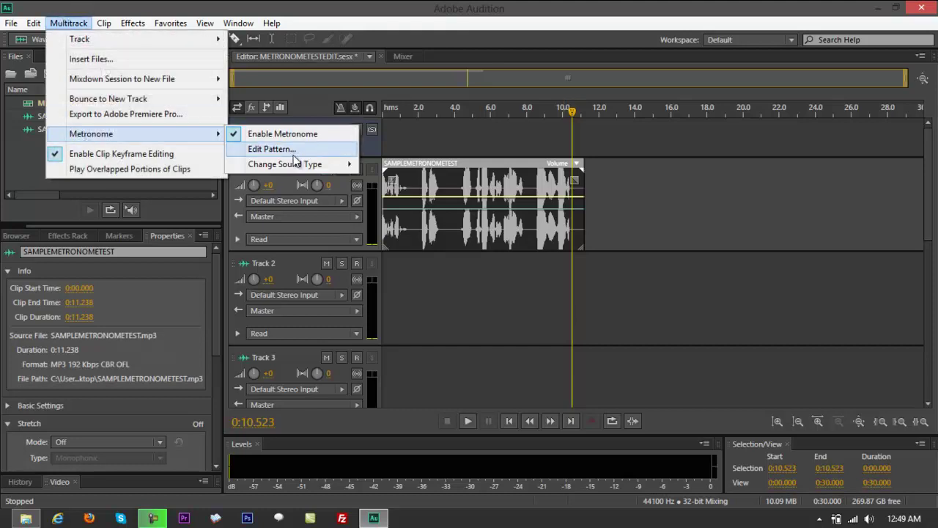
left_click(286, 149)
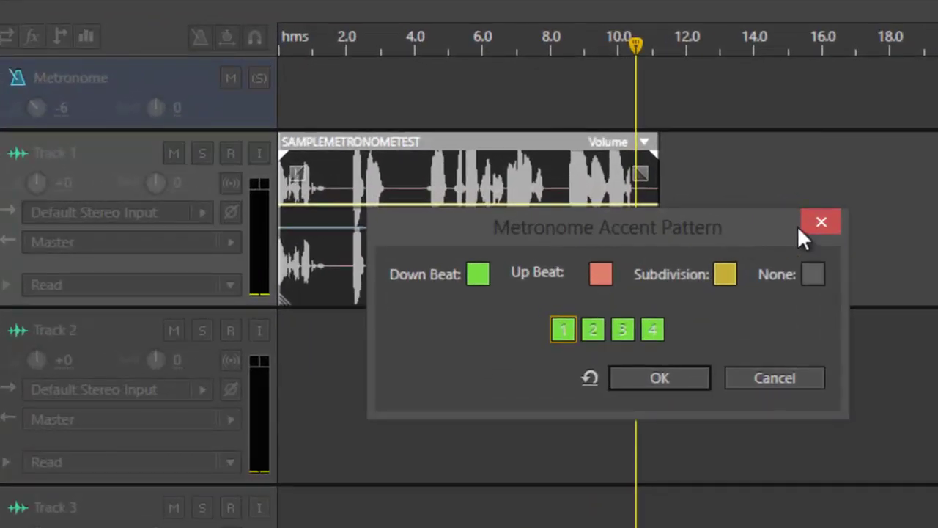
left_click(819, 222)
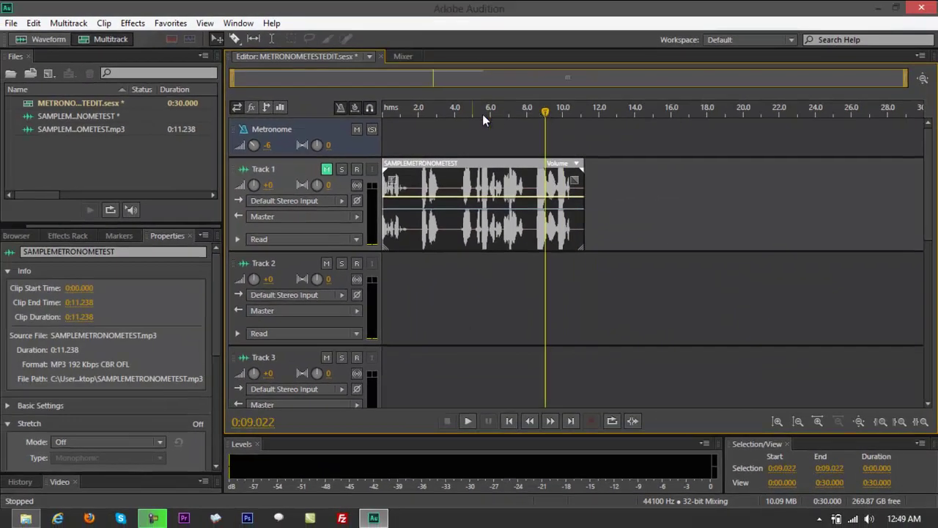
Set the metronome sound to Sticks, select the Metronome track, and place the playhead near the start
left_click(68, 23)
mouse_move(129, 138)
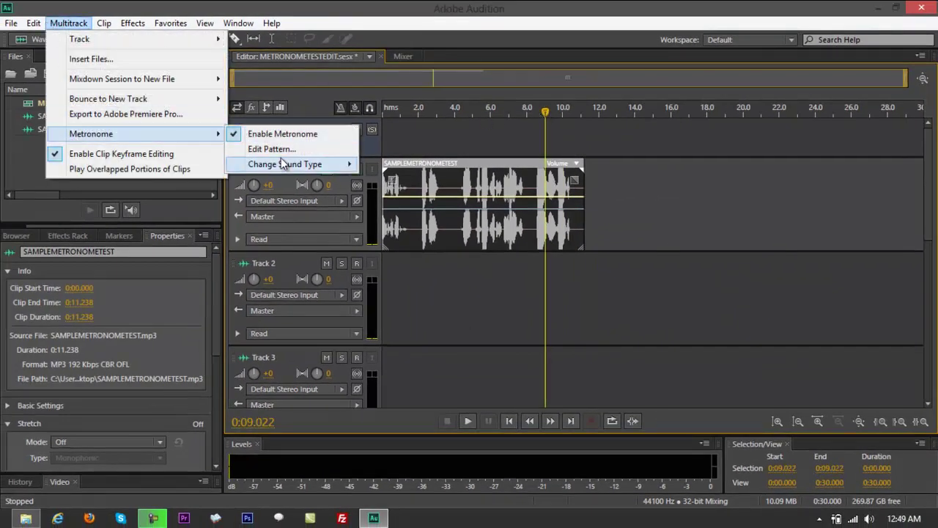
mouse_move(285, 166)
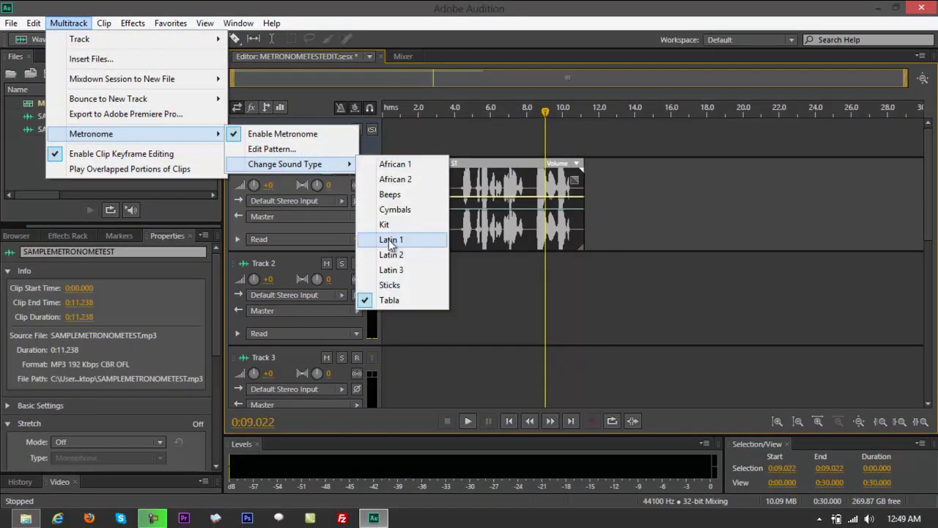
left_click(391, 285)
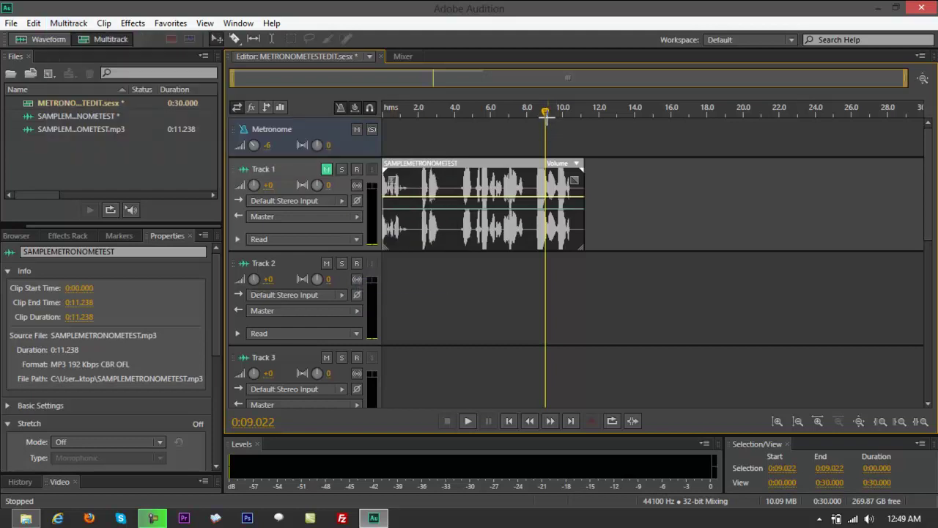
left_click(550, 129)
left_click(402, 110)
key("space")
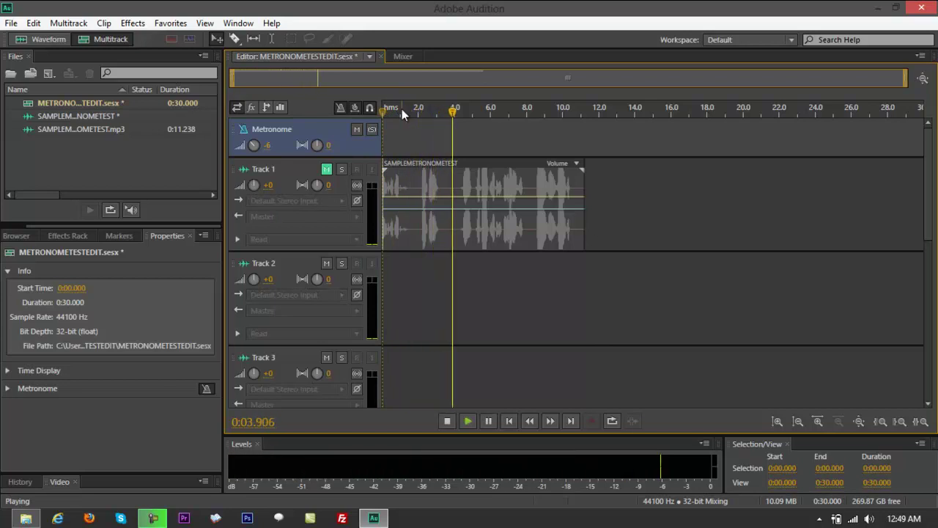
key("space")
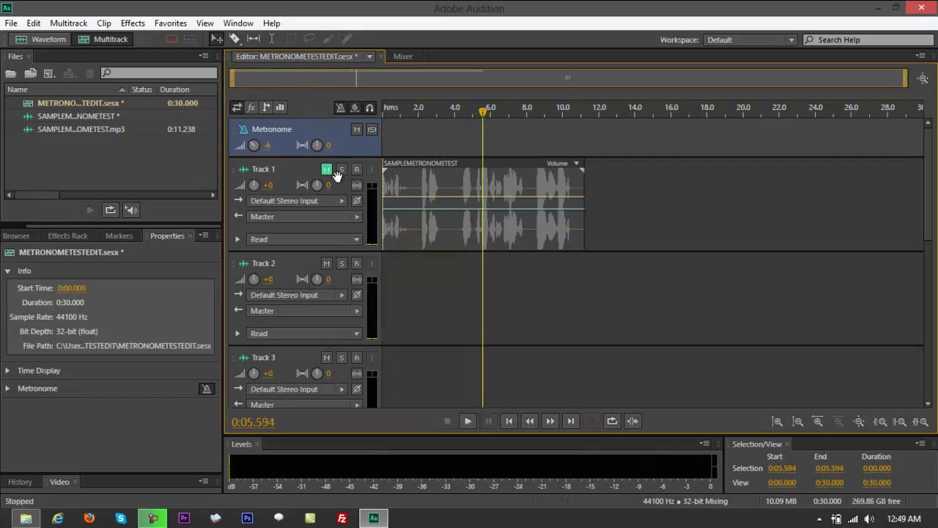
left_click(331, 175)
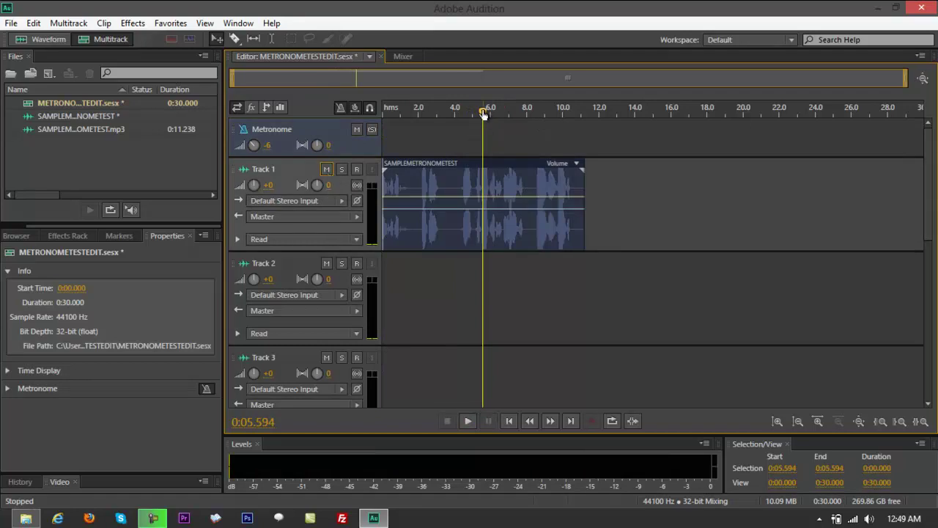
left_click(477, 128)
key("space")
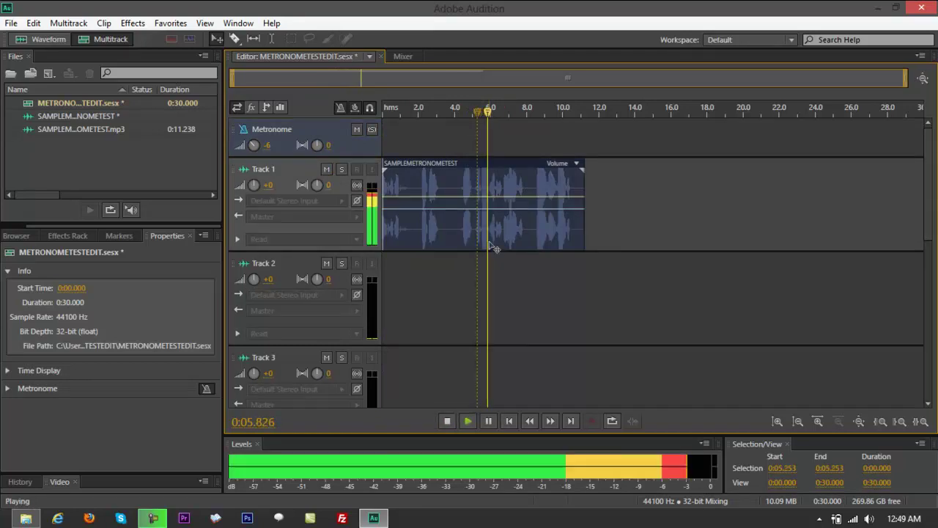
key("space")
Open the voice clip in Waveform view and delete the 3.204–4.303 and 6.847–7.406 second gaps
double_click(512, 195)
left_click_drag(418, 182, 483, 179)
key("Delete")
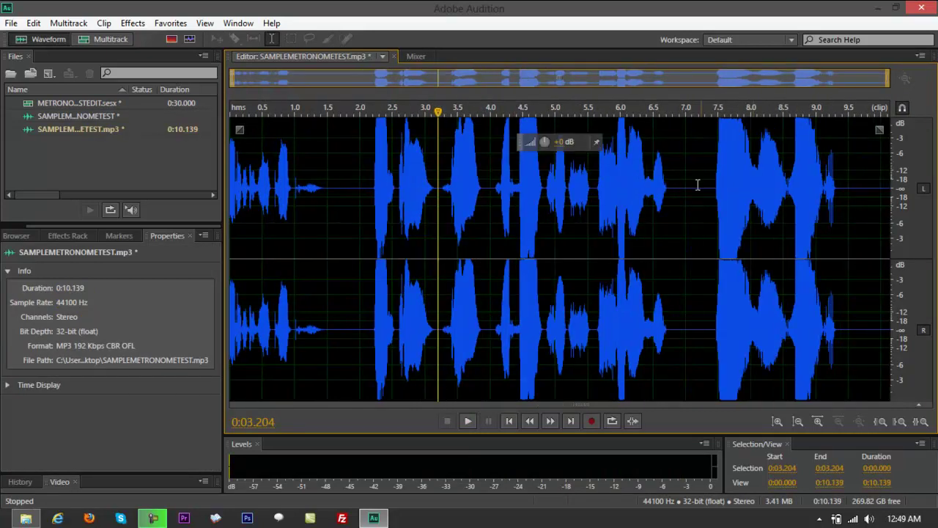
left_click_drag(676, 182, 712, 219)
key("Delete")
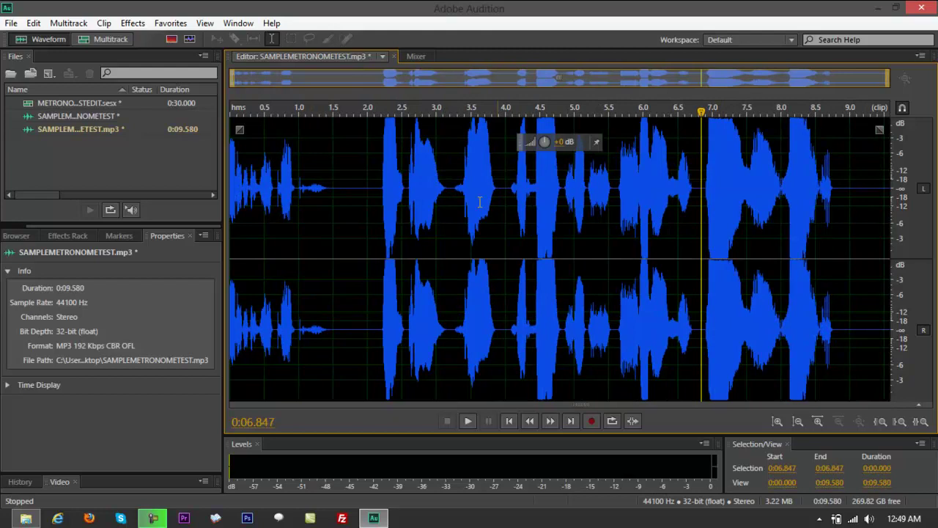
Delete the 1.500–2.113, trailing 8.313–8.966, and 1.384–1.500 second stretches
left_click_drag(334, 173, 375, 172)
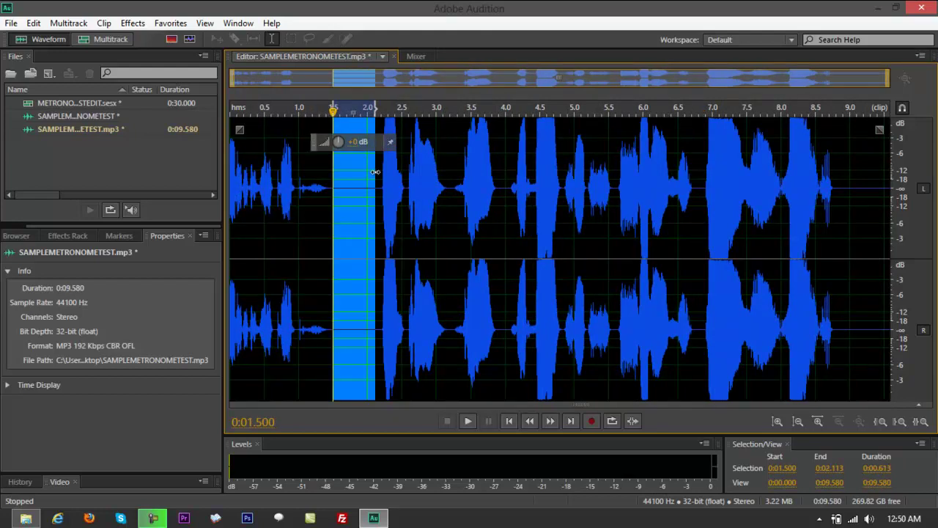
key("Delete")
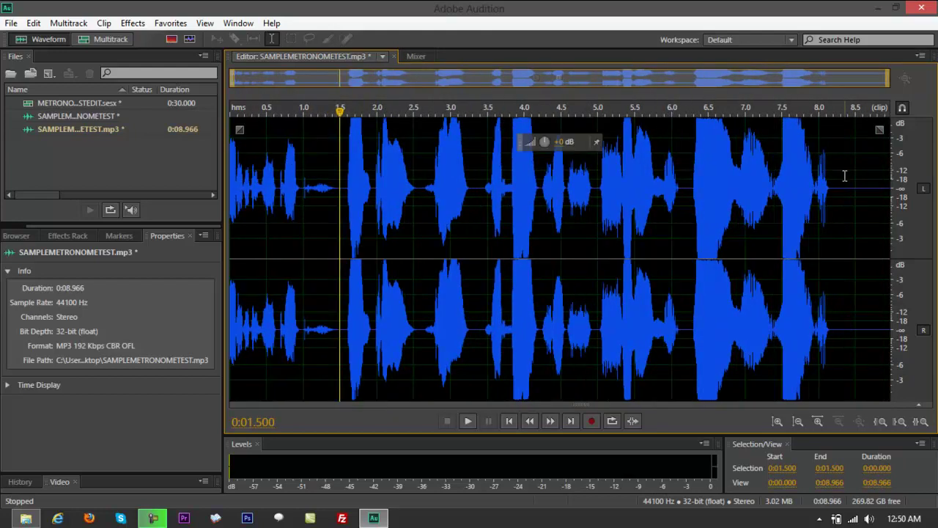
left_click_drag(843, 176, 890, 188)
key("Delete")
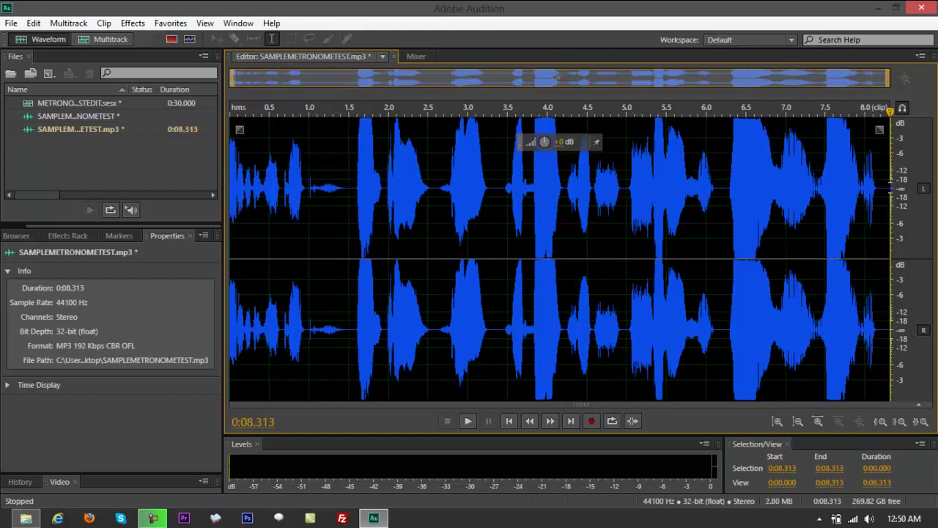
left_click(350, 180)
left_click_drag(352, 179, 340, 179)
key("Delete")
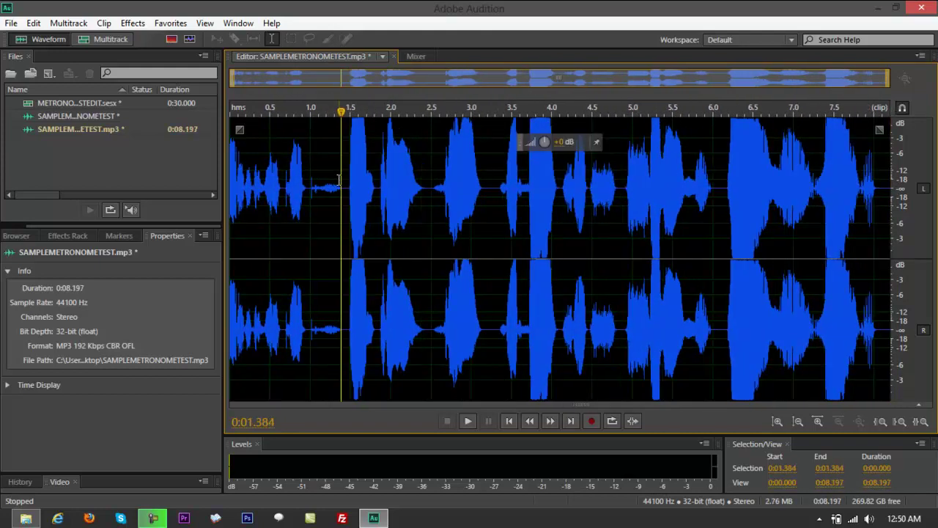
Return to the multitrack session, move the playhead to 0:00.875, and briefly play the trimmed clip
left_click(110, 40)
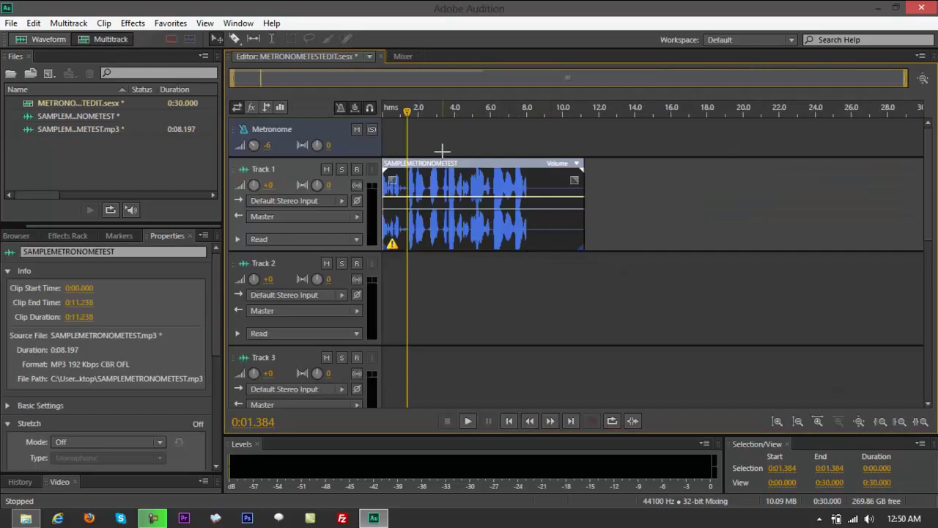
left_click_drag(407, 112, 398, 113)
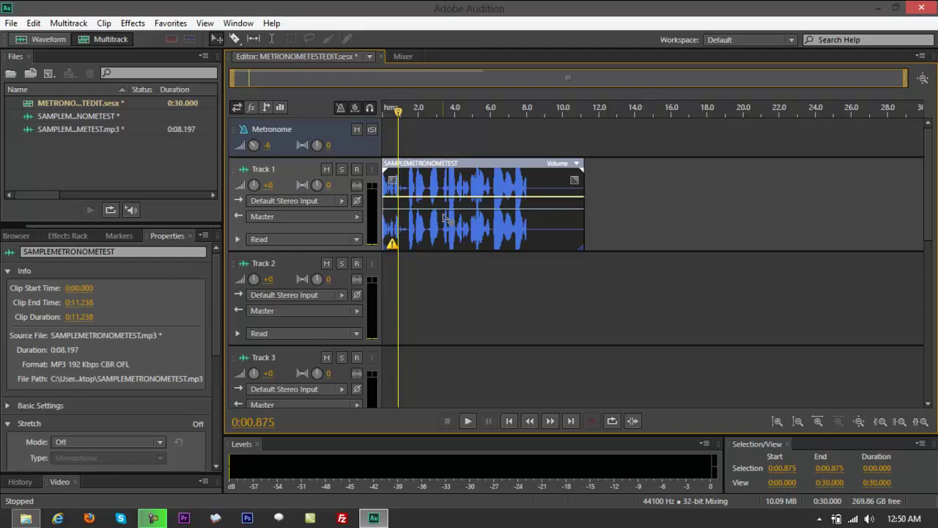
key("space")
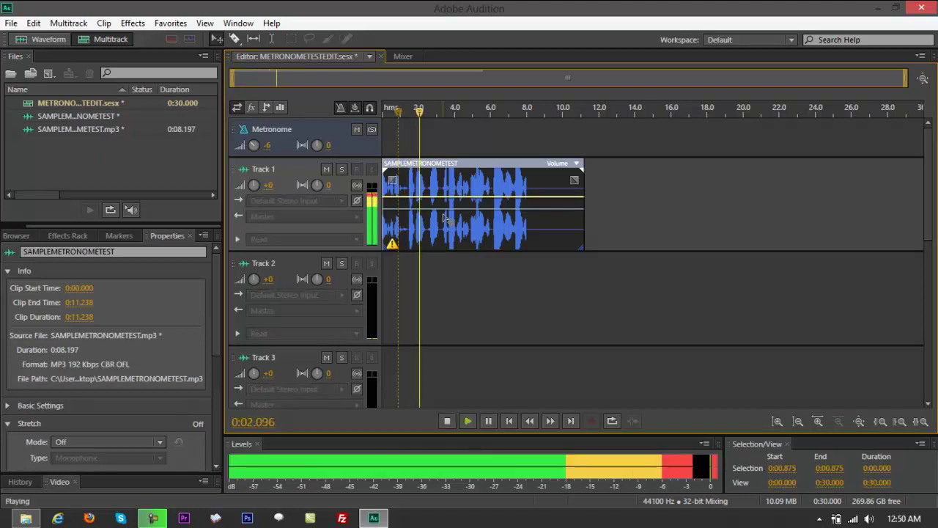
key("space")
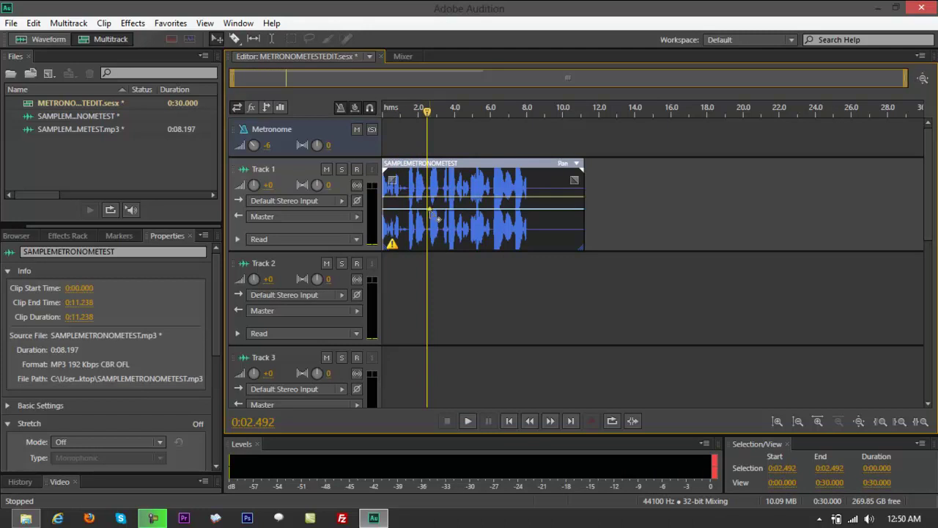
Delete the 2.414–2.610 second range from the voice clip in Waveform view
double_click(430, 223)
left_click_drag(441, 212, 425, 200)
key("Delete")
key("Delete")
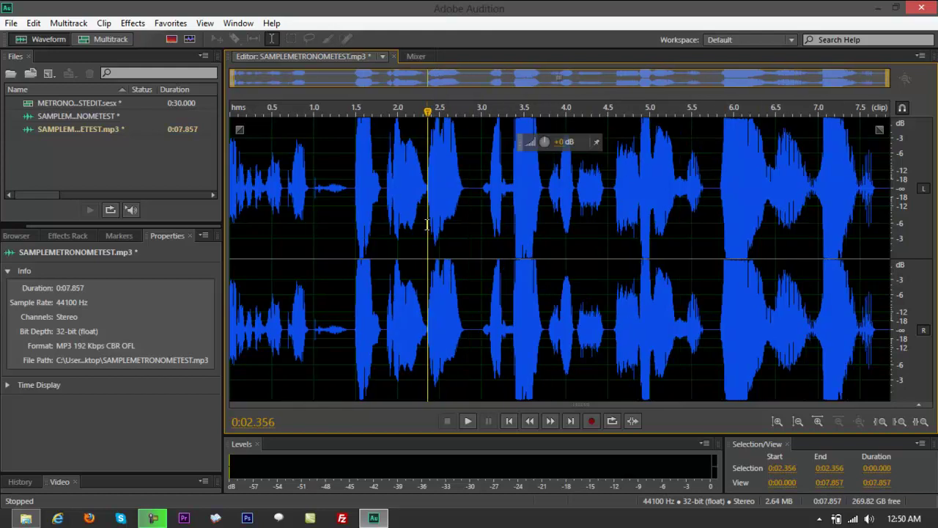
Return to the multitrack session and play from about 1.33 seconds to check timing
left_click(103, 39)
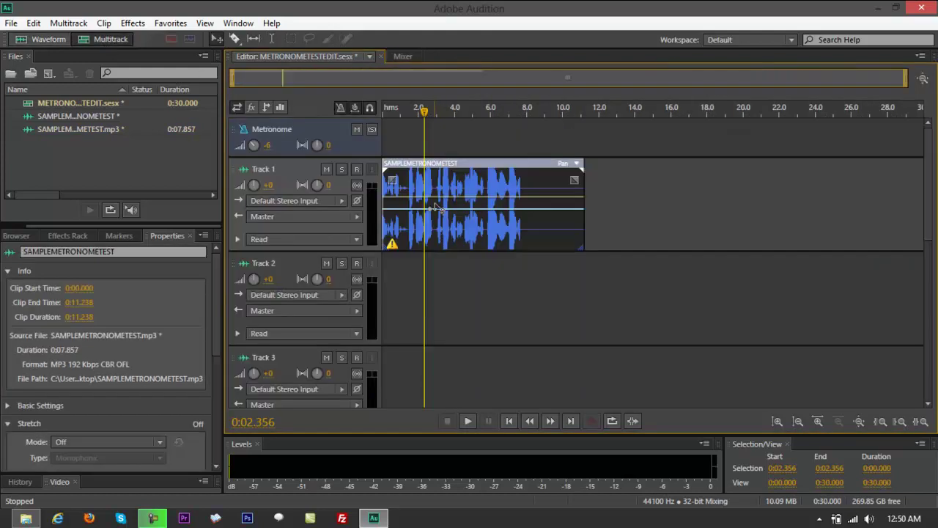
left_click_drag(423, 110, 407, 109)
key("space")
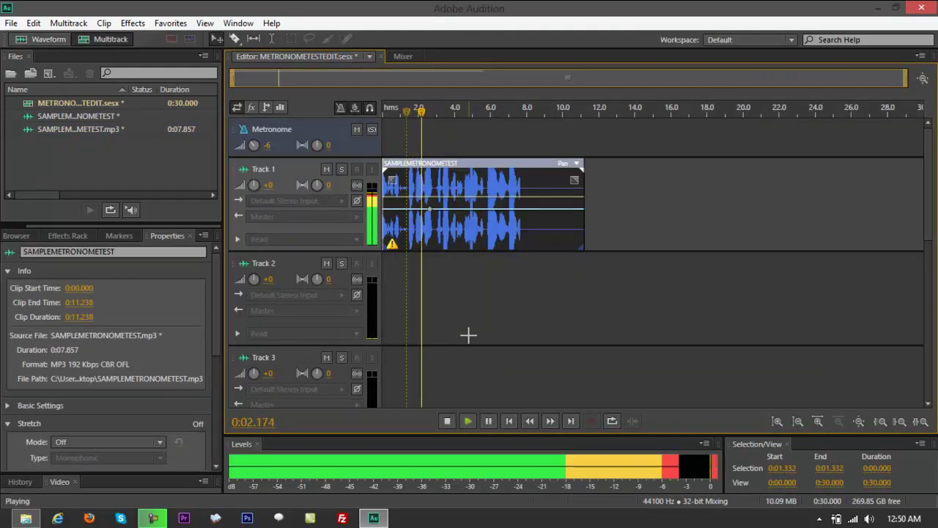
key("space")
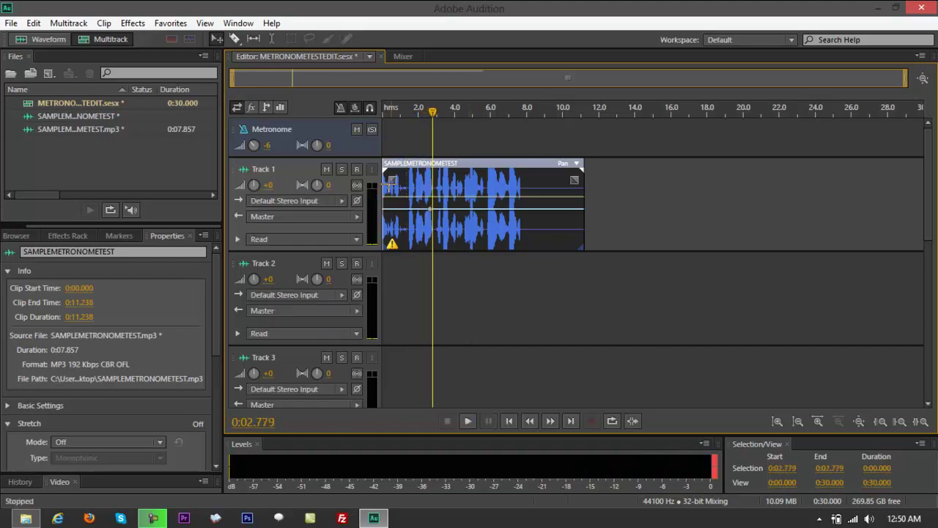
left_click_drag(431, 111, 407, 108)
key("space")
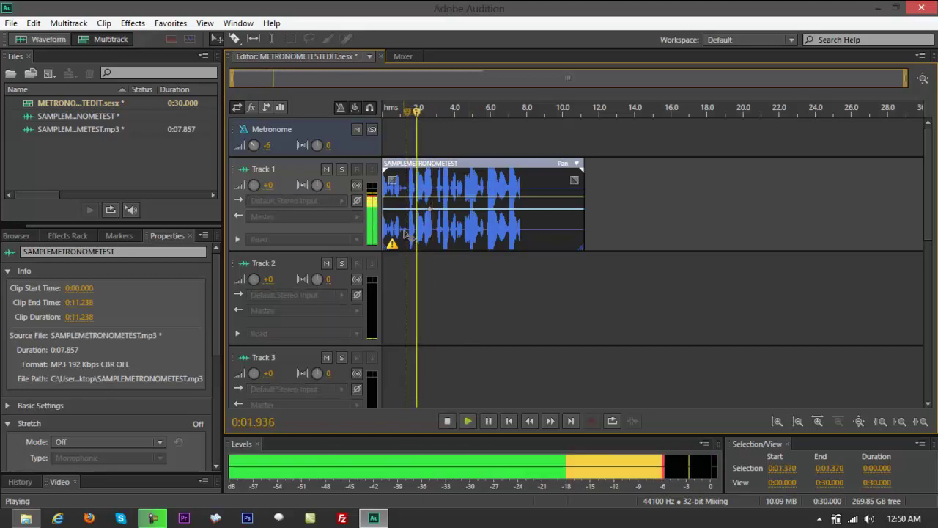
Stop playback and zoom out vertically twice so Tracks 1–6 and Master fit
key("space")
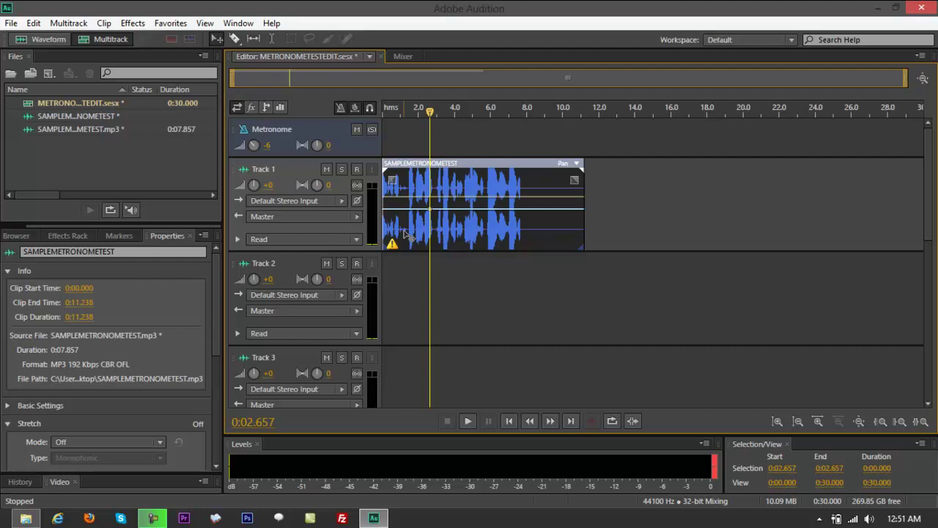
left_click(799, 421)
left_click(799, 422)
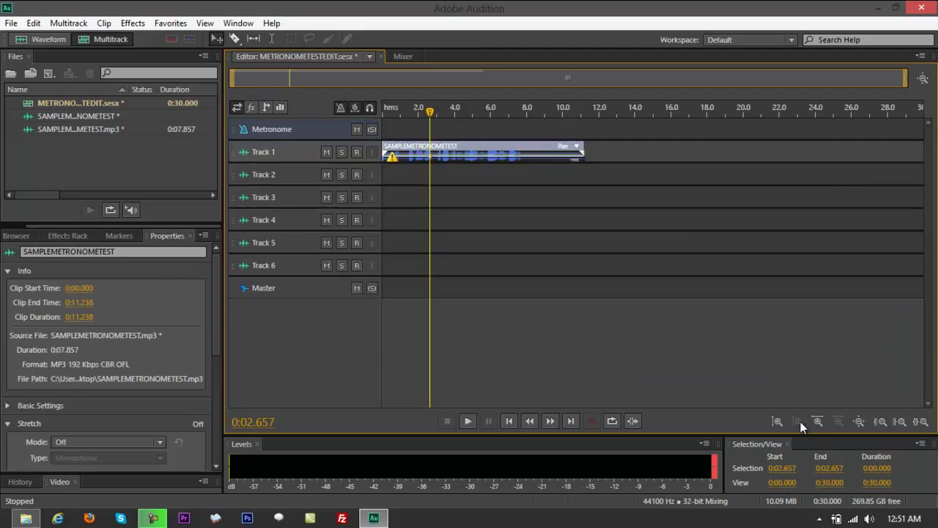